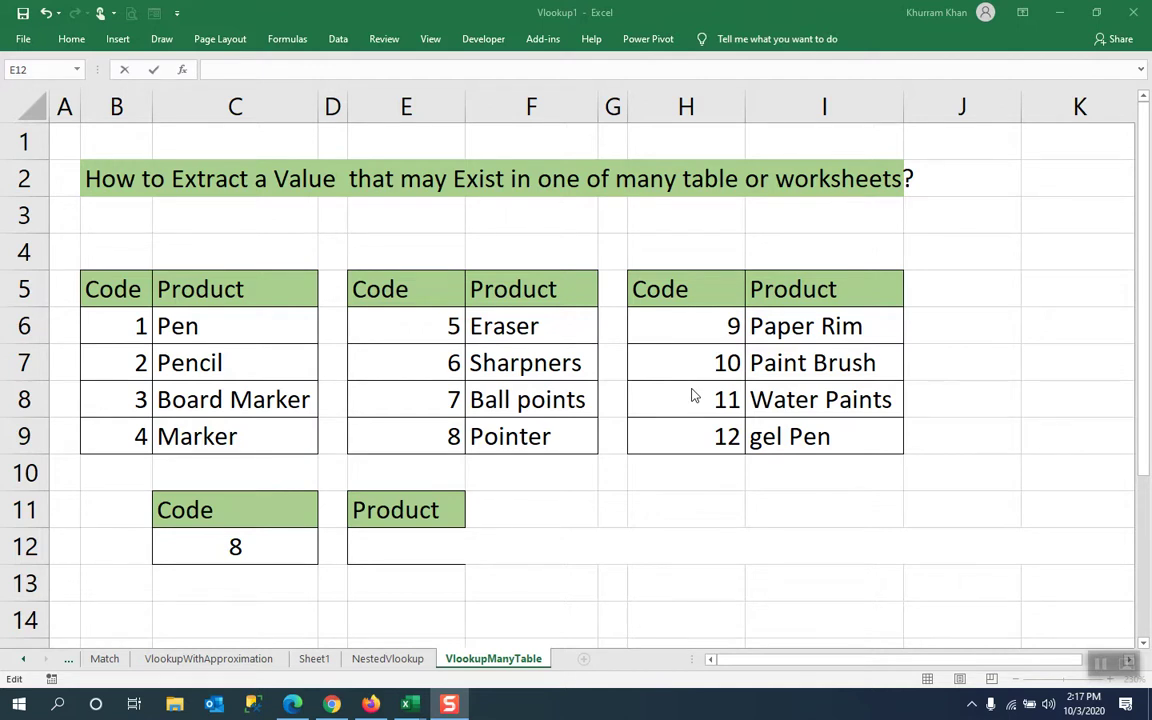
- Start a formula in E12 with an IFERROR wrapping a VLOOKUP that uses C12 as its lookup value
double_click(427, 551)
type("=")
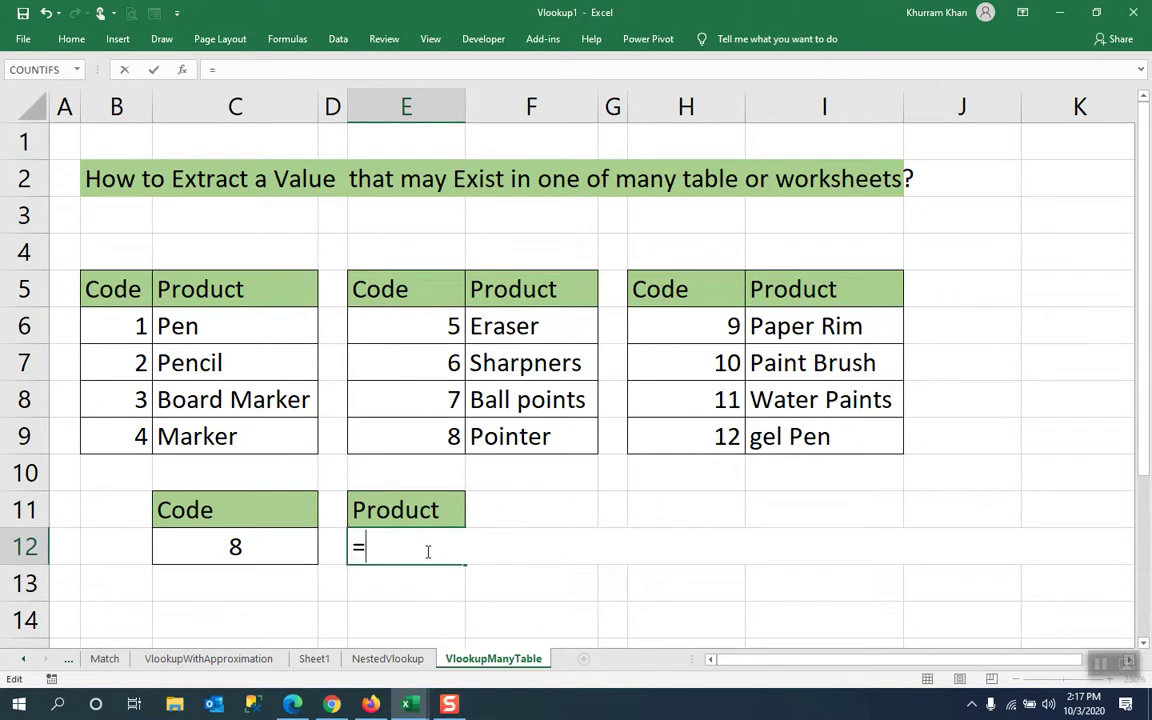
type("IFe")
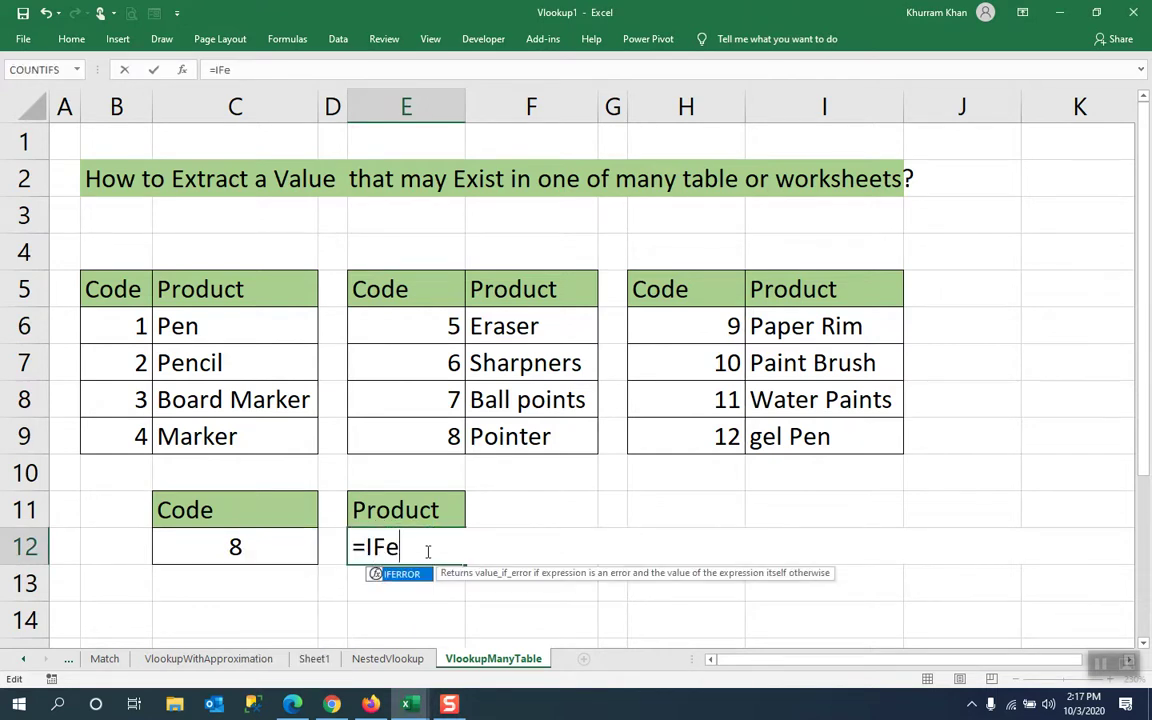
key("Tab")
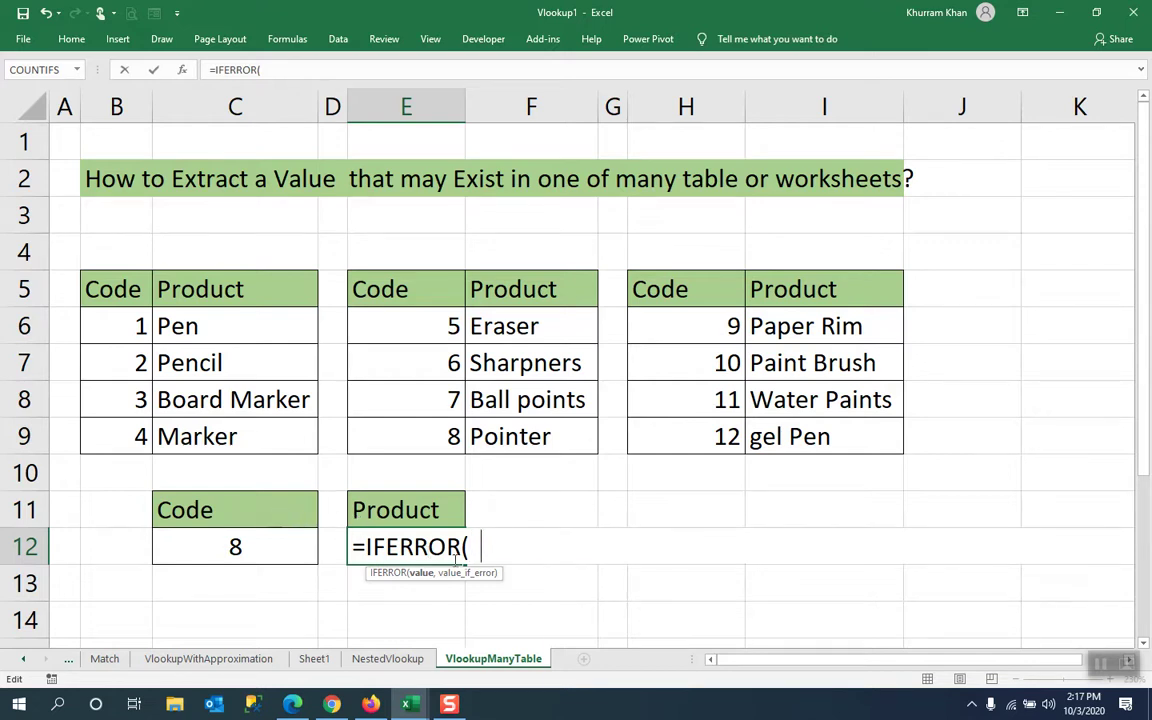
type("vl")
key("Tab")
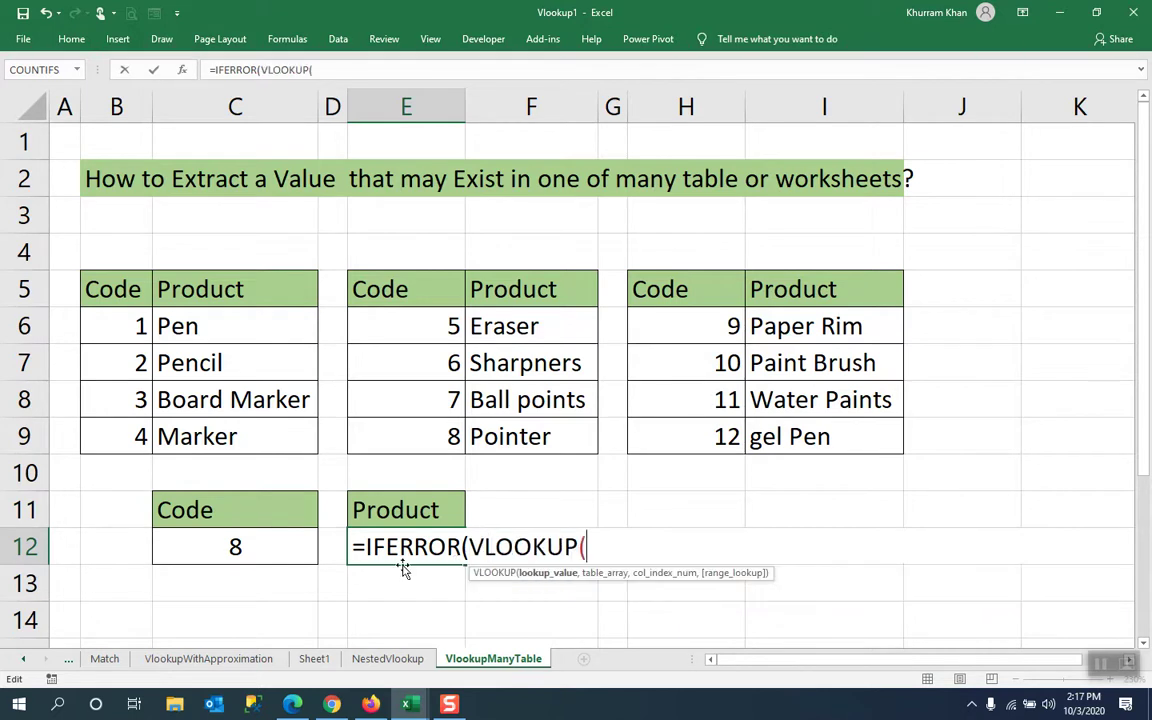
left_click(243, 544)
type(",")
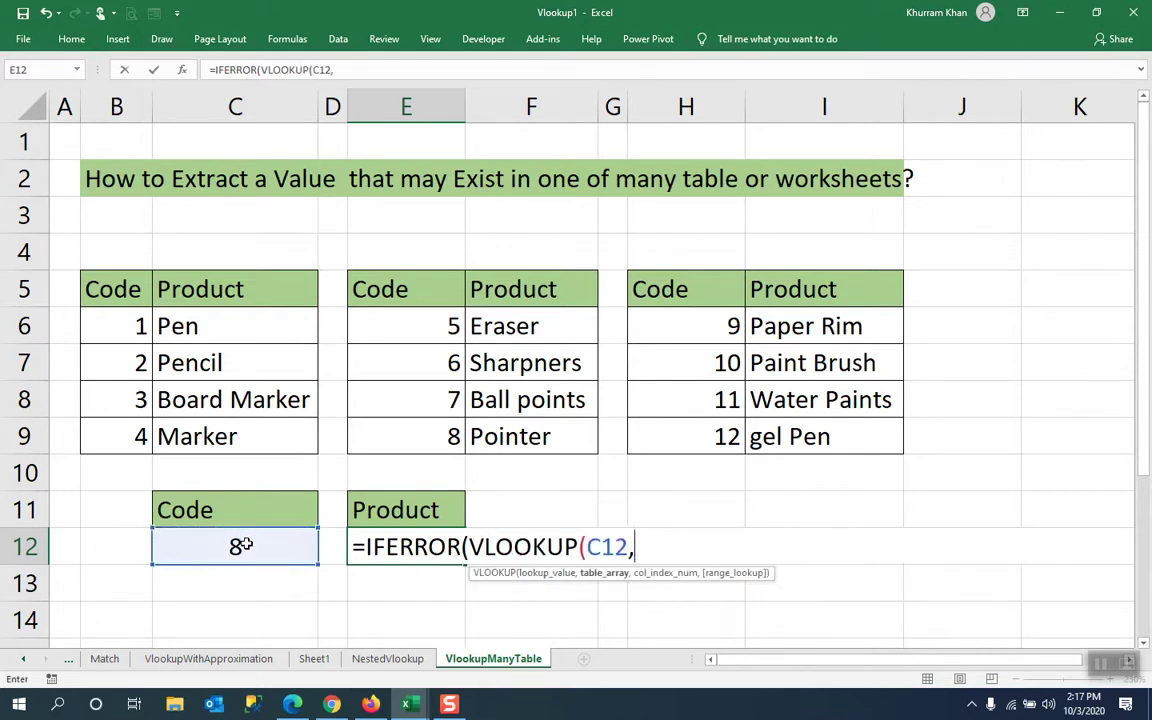
- Complete the first VLOOKUP with table range B6:C9, column index 2 and match type 0
left_click_drag(111, 326, 280, 436)
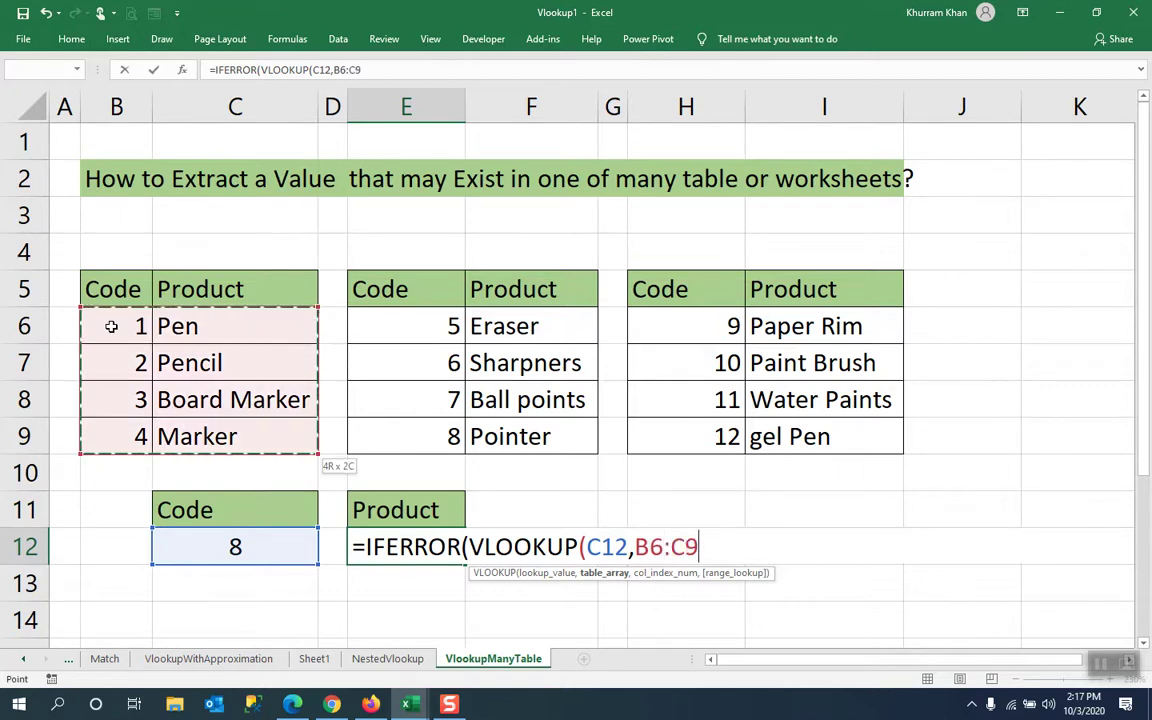
type(",")
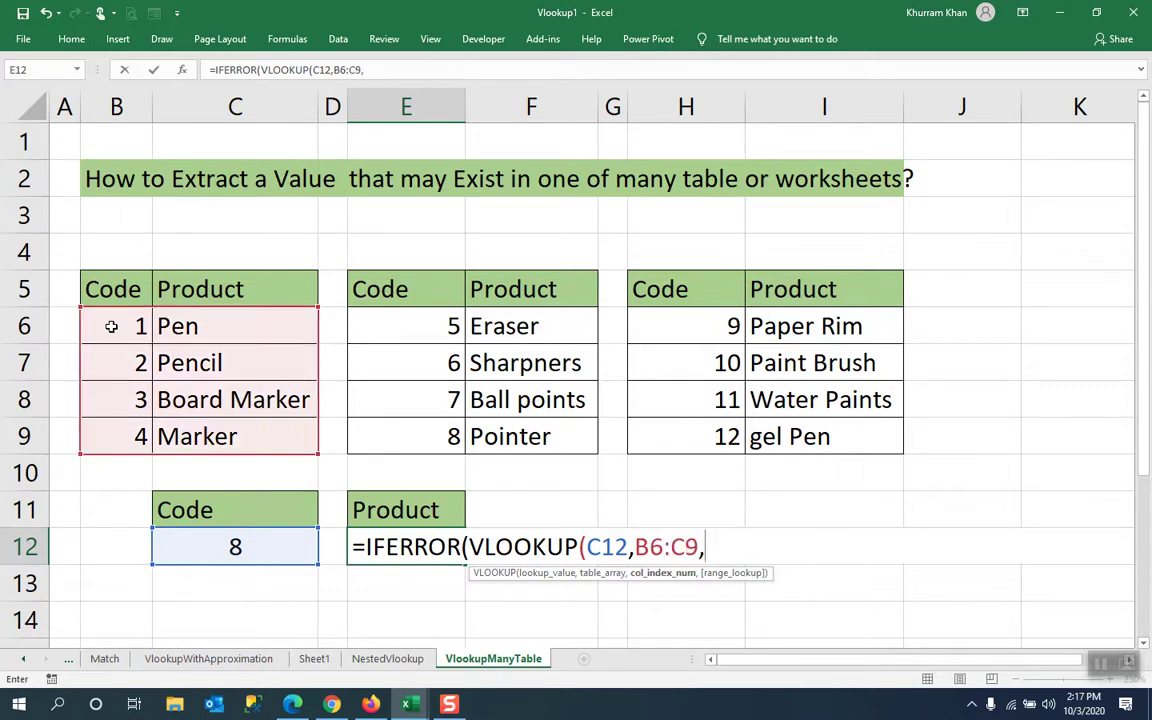
type("2,0")
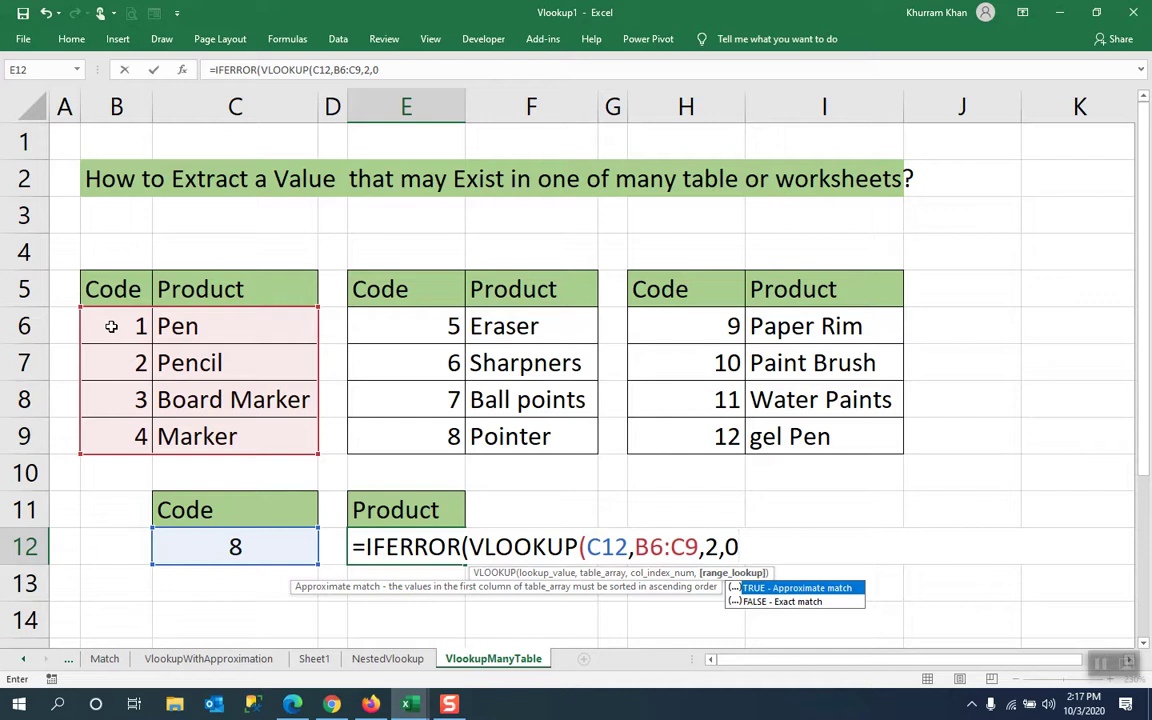
type(")")
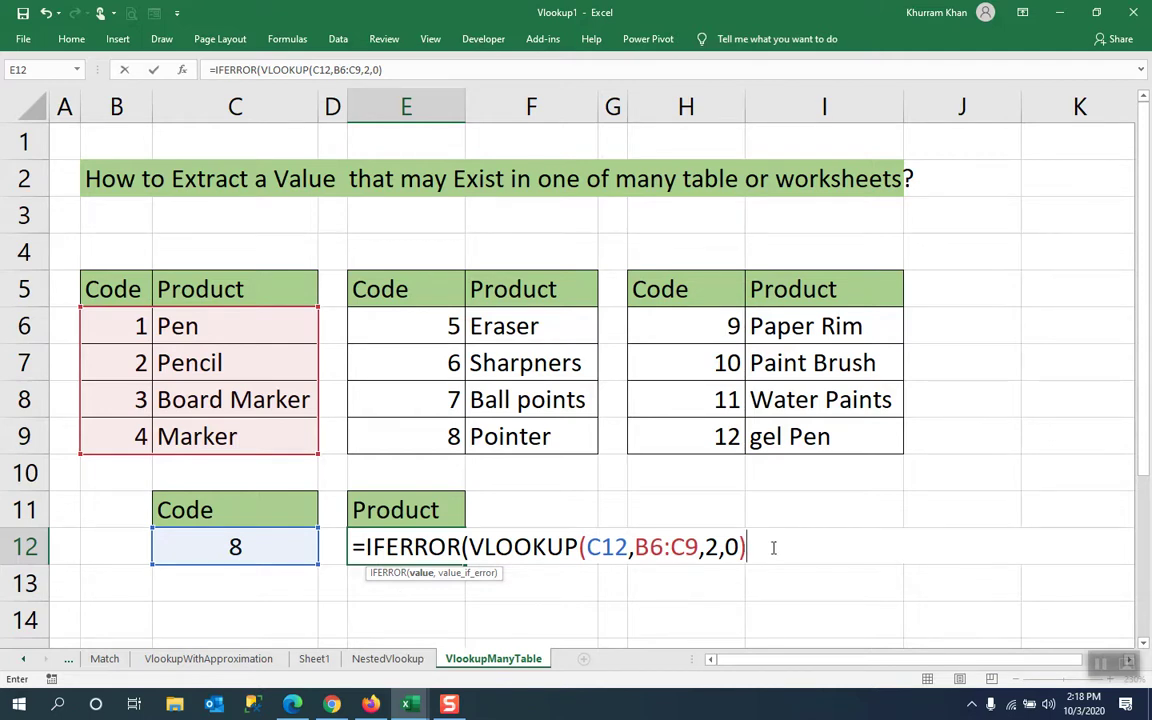
- Nest a second IFERROR as the error value, containing a VLOOKUP with C12 as its lookup value
type(",IFe")
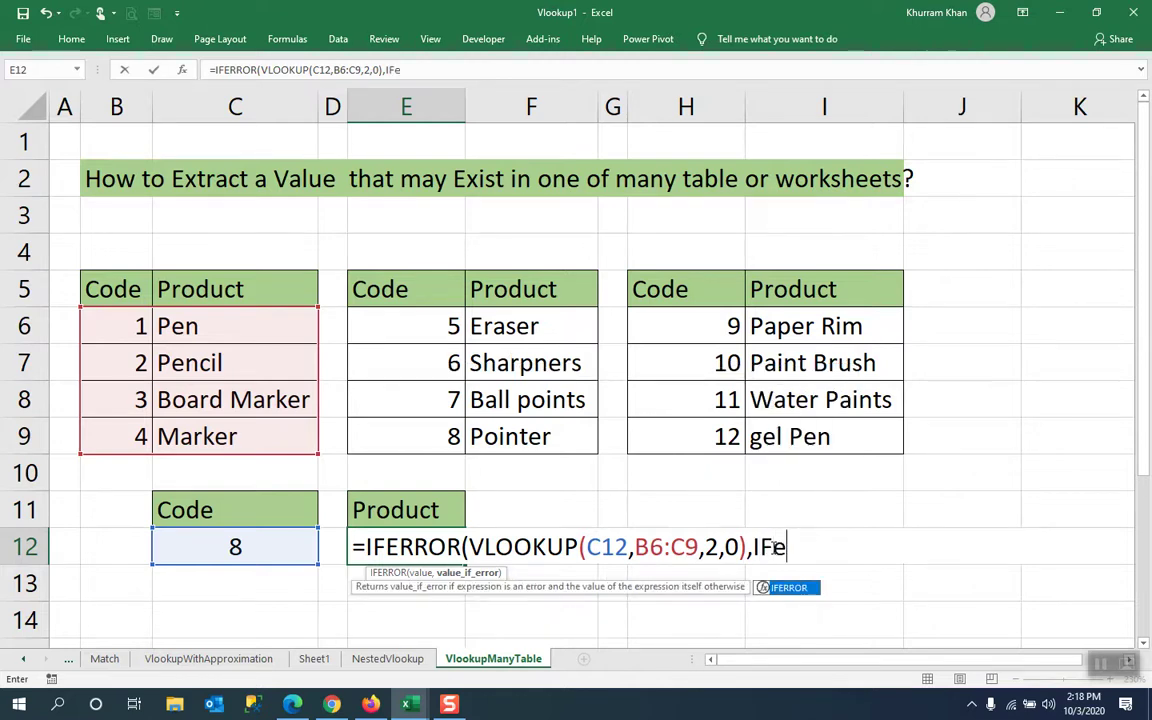
key("Tab")
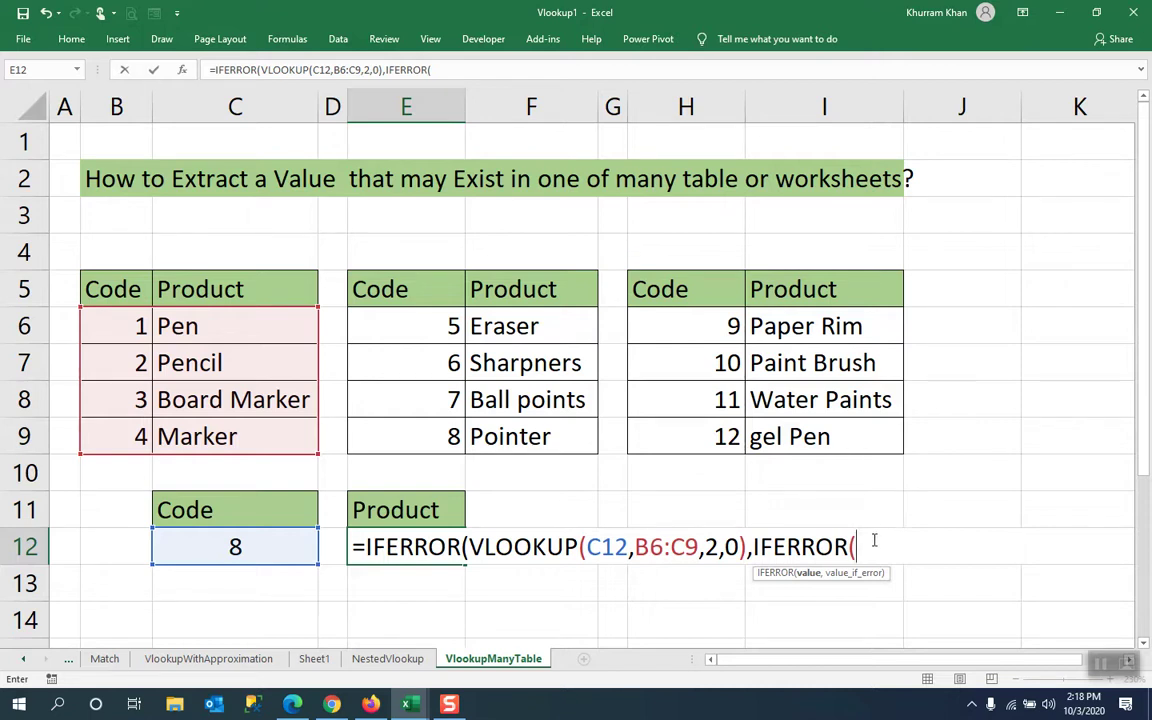
type("Vl")
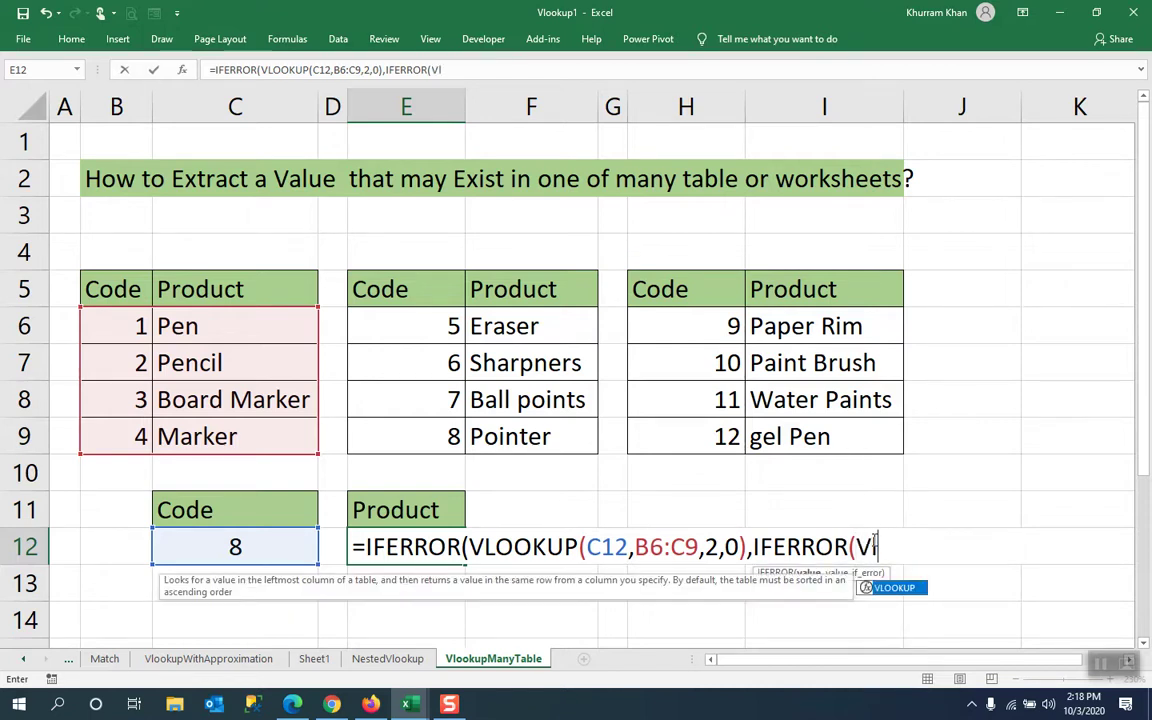
type("o")
key("Tab")
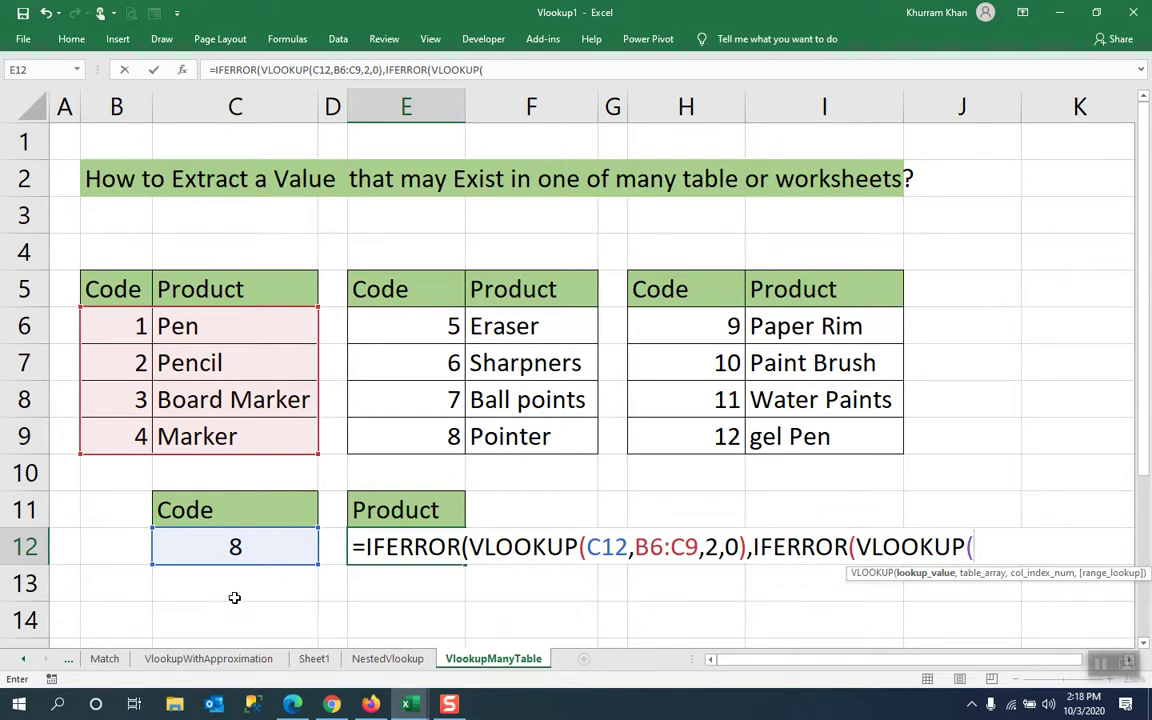
left_click(262, 553)
type(",")
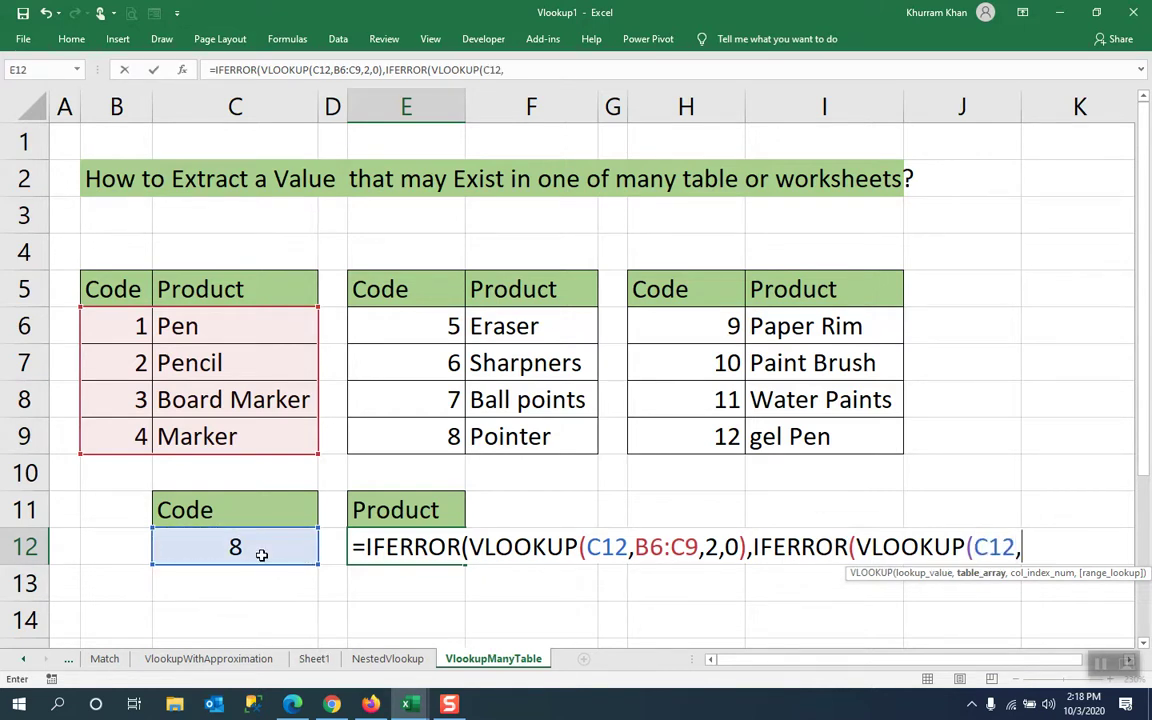
- Complete the second VLOOKUP with table range E6:F9, column index 2 and match type 0
left_click(421, 331)
key("shift+Right")
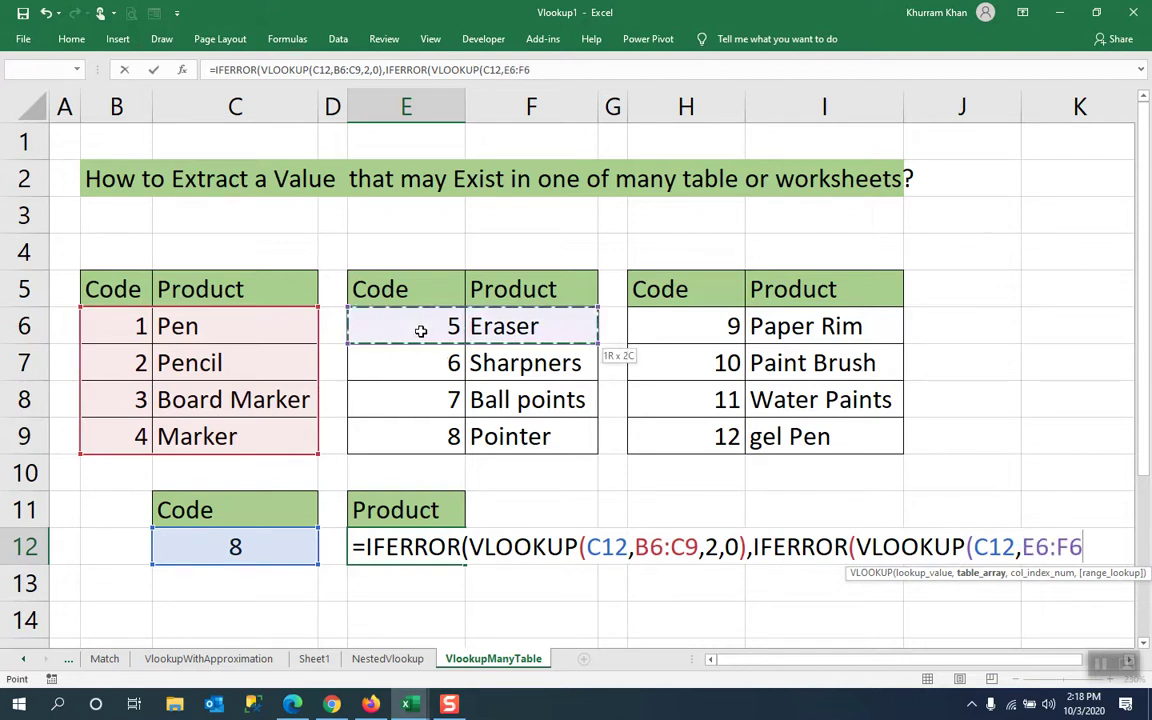
key("shift+Down")
key("shift+Down")
key("shift+Down")
type(",")
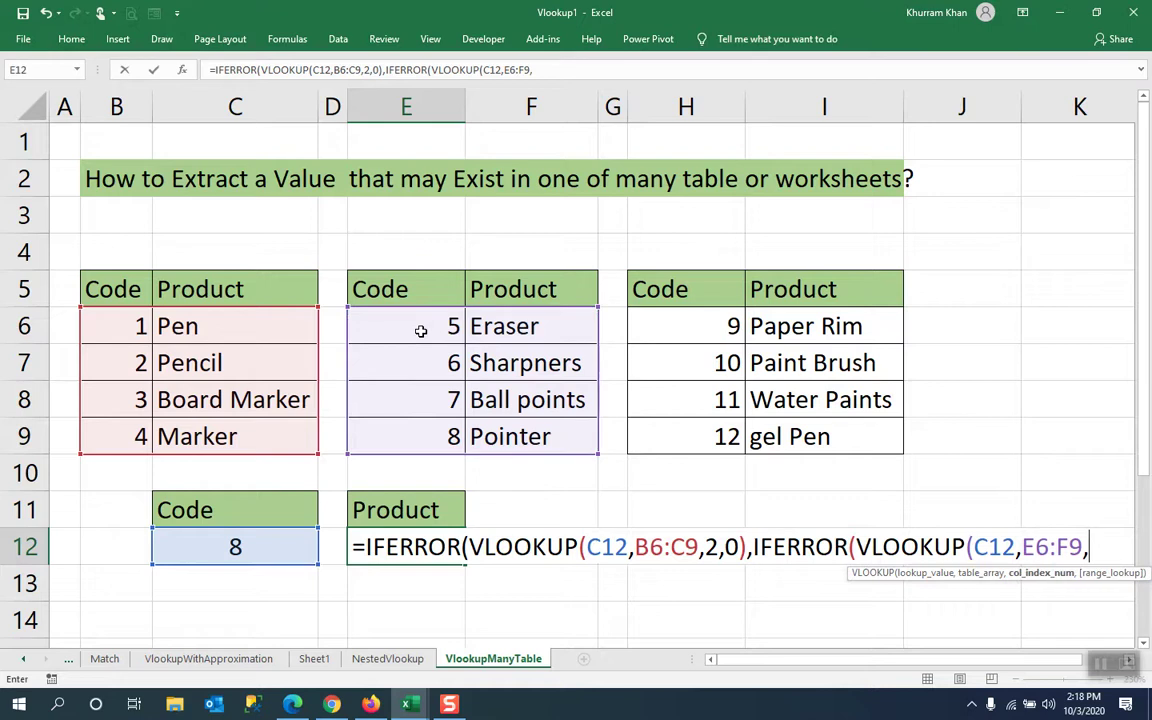
type("2,0")
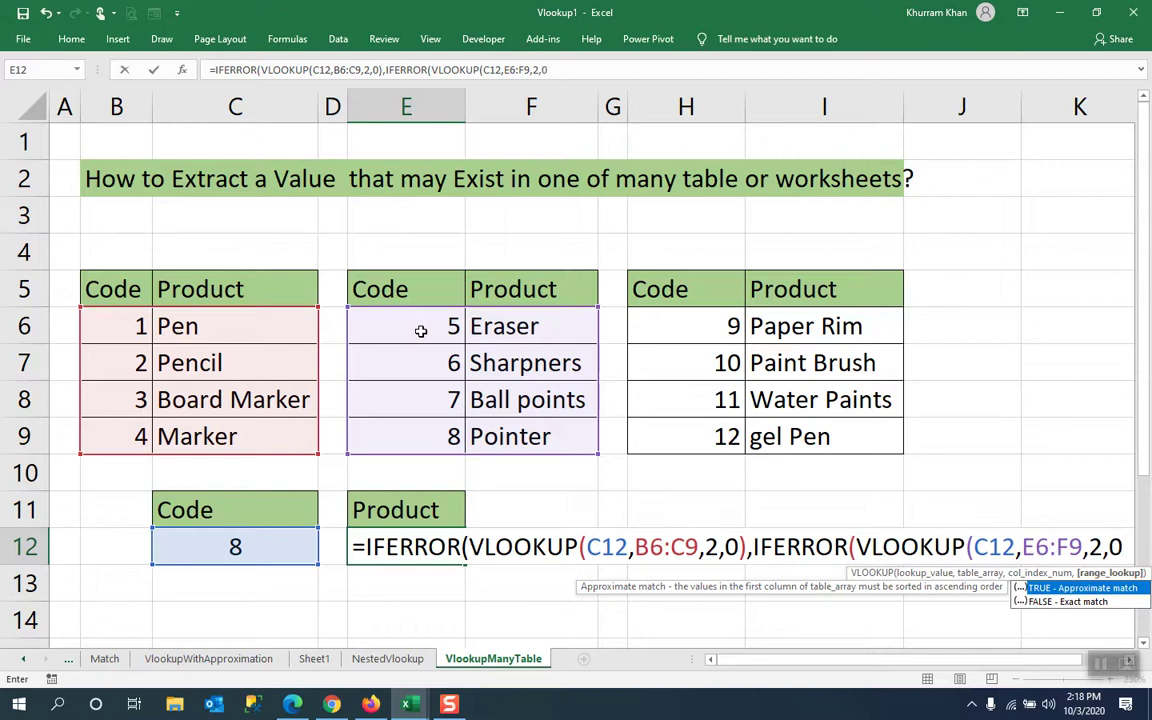
type(")")
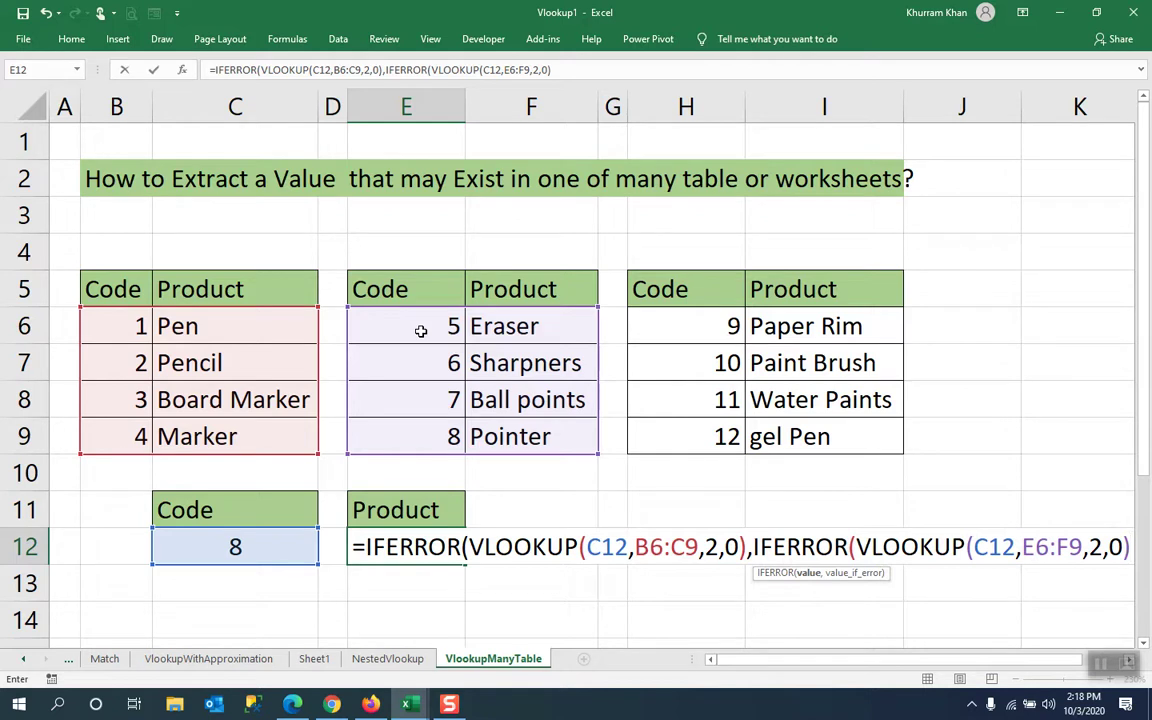
- Nest a third IFERROR as the second one's error value, containing a VLOOKUP with C12 as its lookup value
type(",")
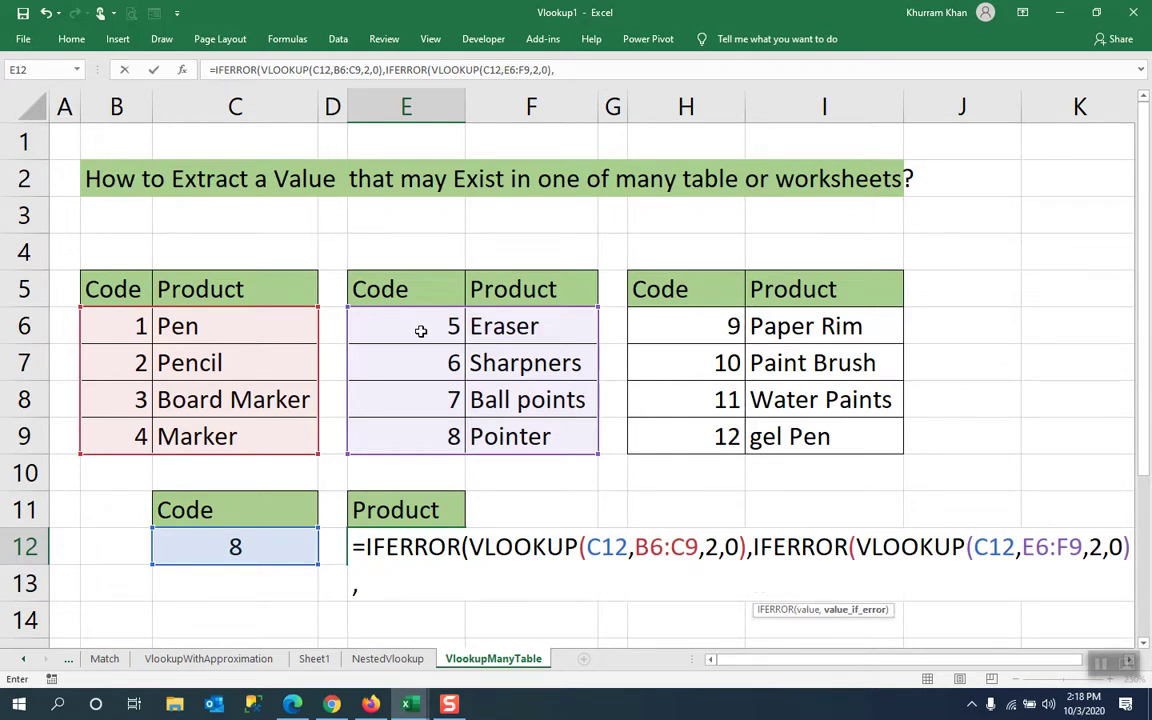
type("IF")
type("e")
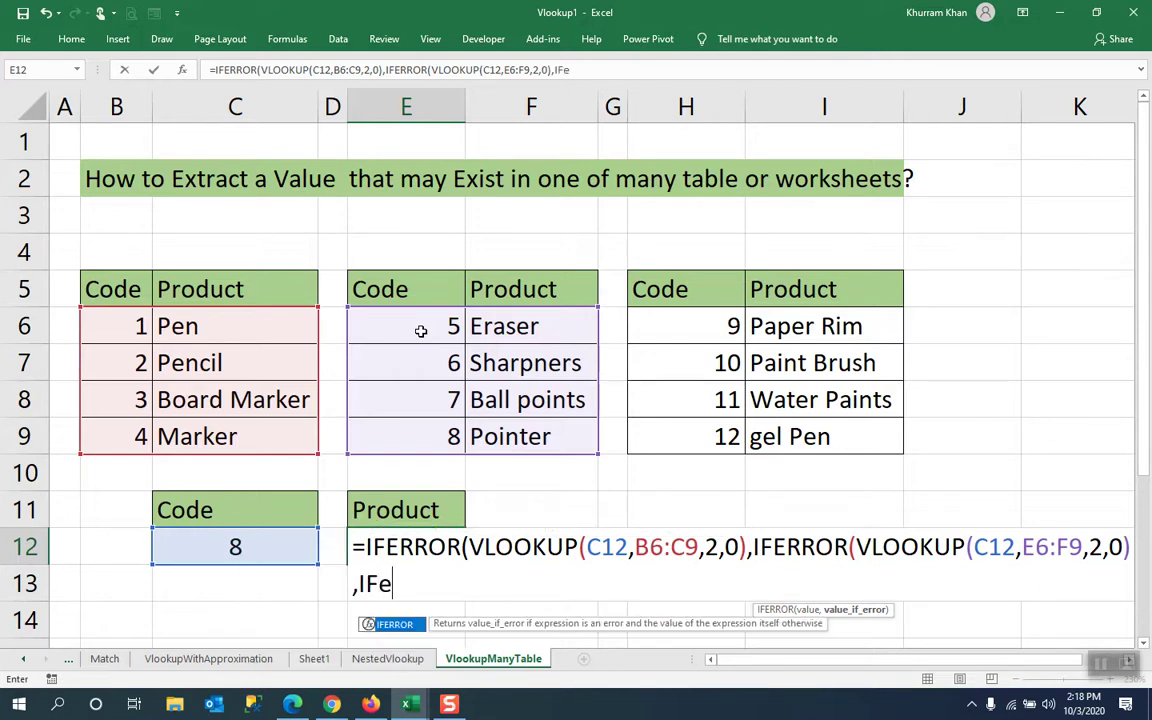
key("Tab")
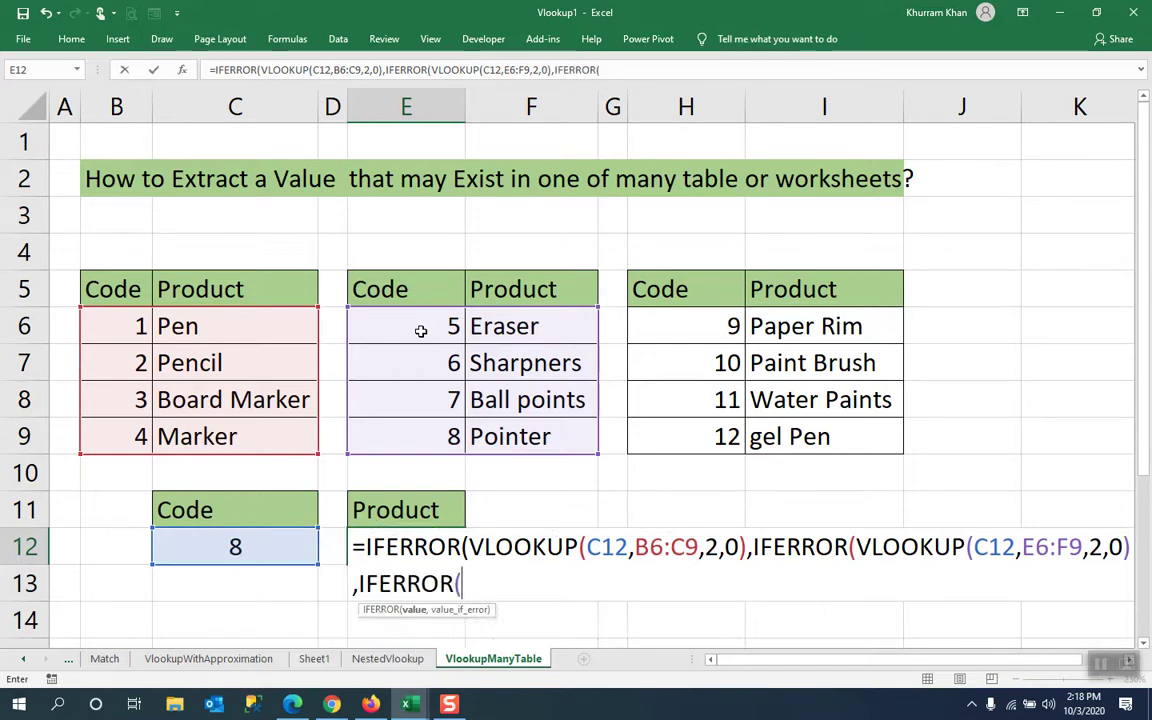
type("vlo")
key("Tab")
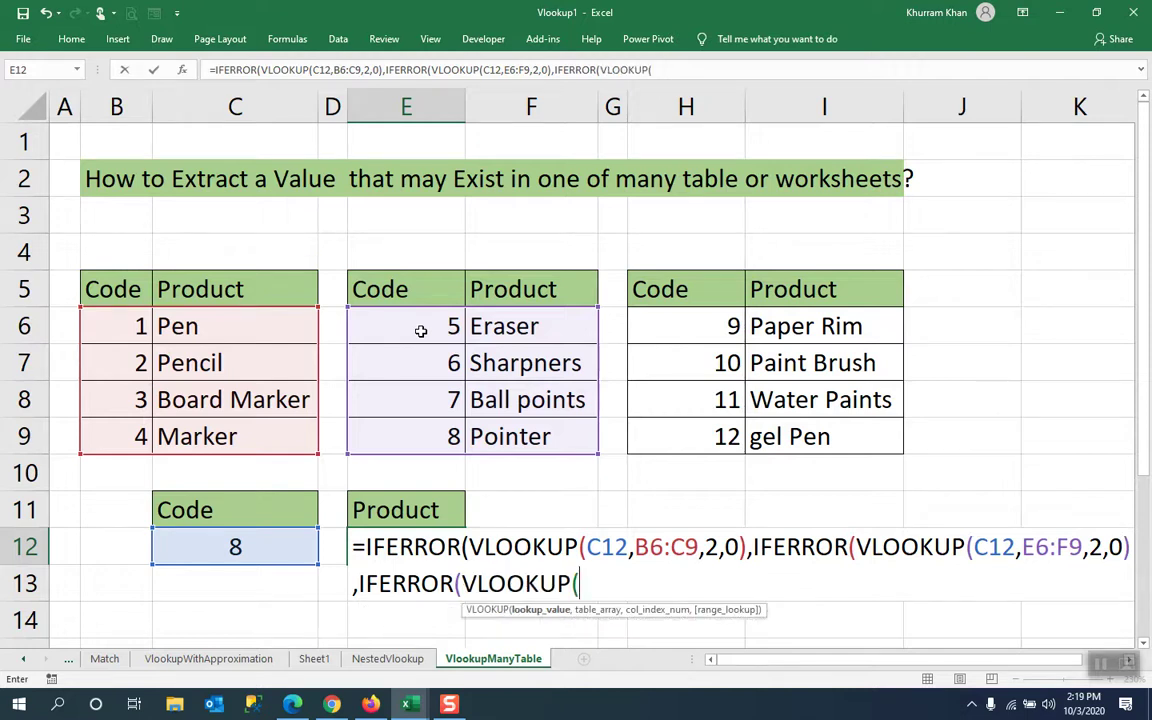
left_click(233, 546)
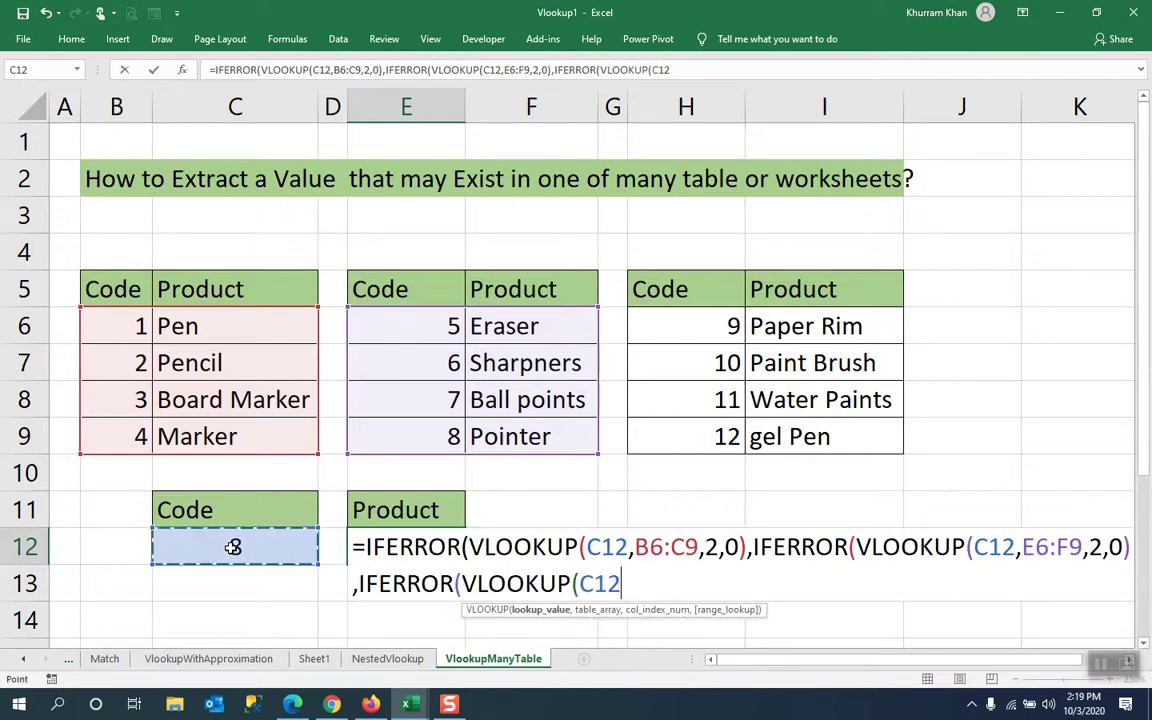
type(",")
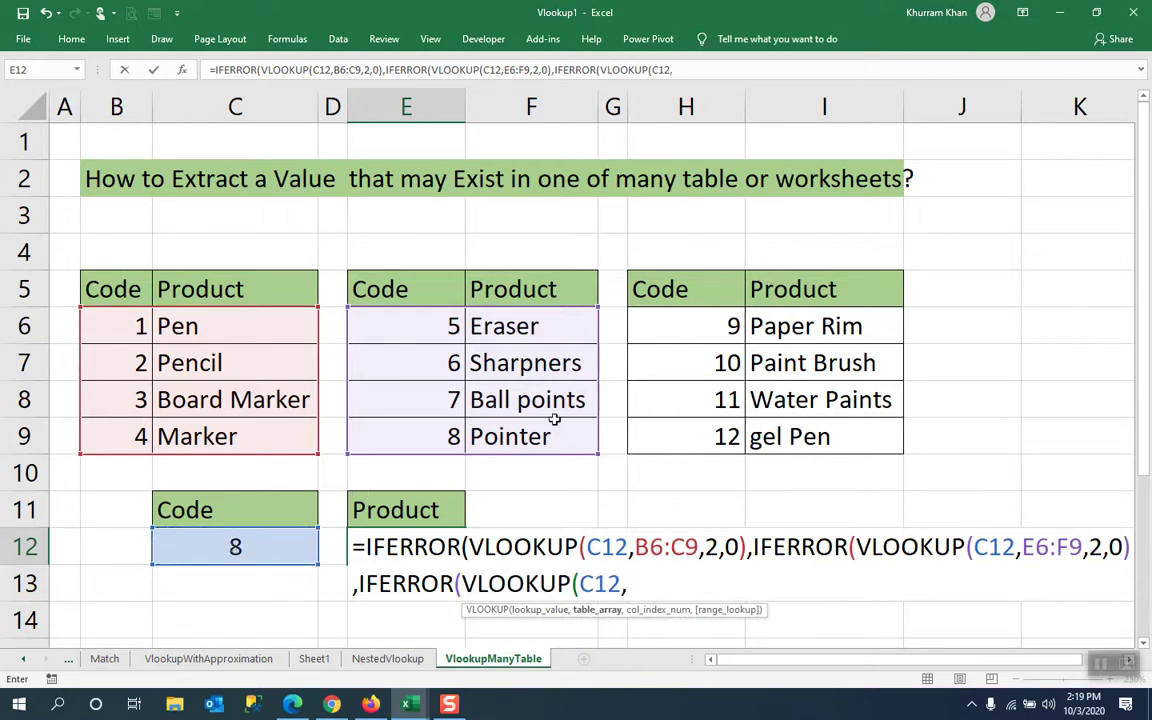
- Complete the third VLOOKUP with table range H6:I9, column index 2 and match type 0
left_click(671, 325)
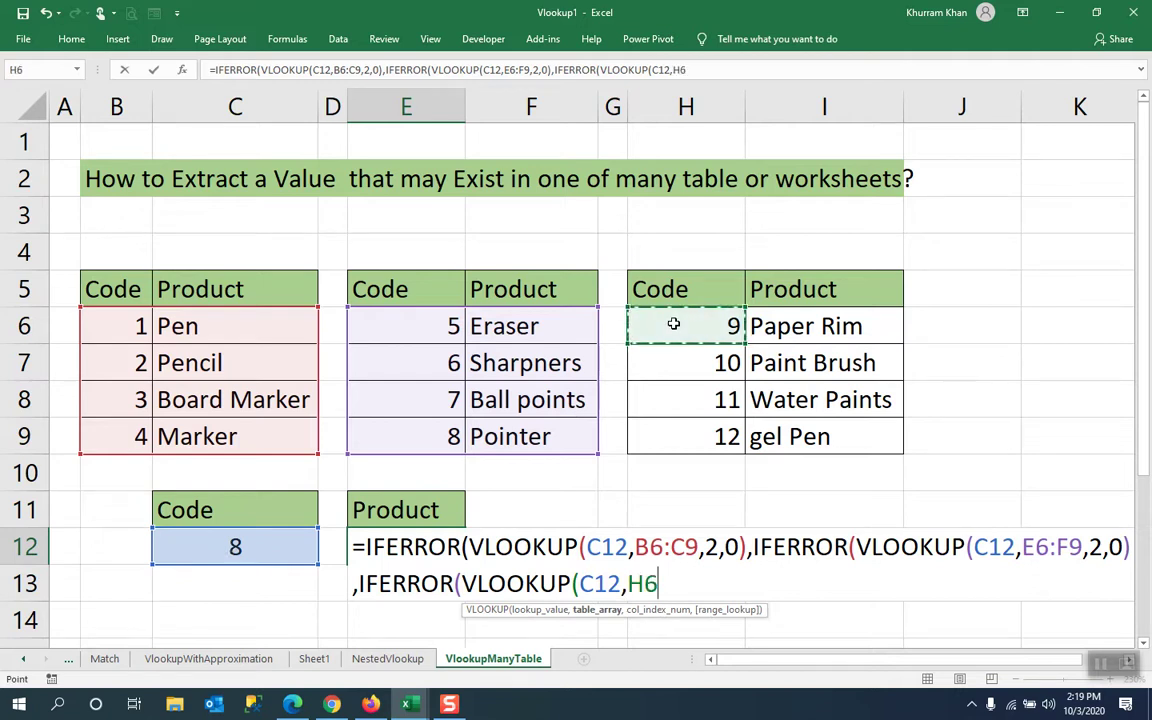
key("ctrl+shift+Right")
key("ctrl+shift+Down")
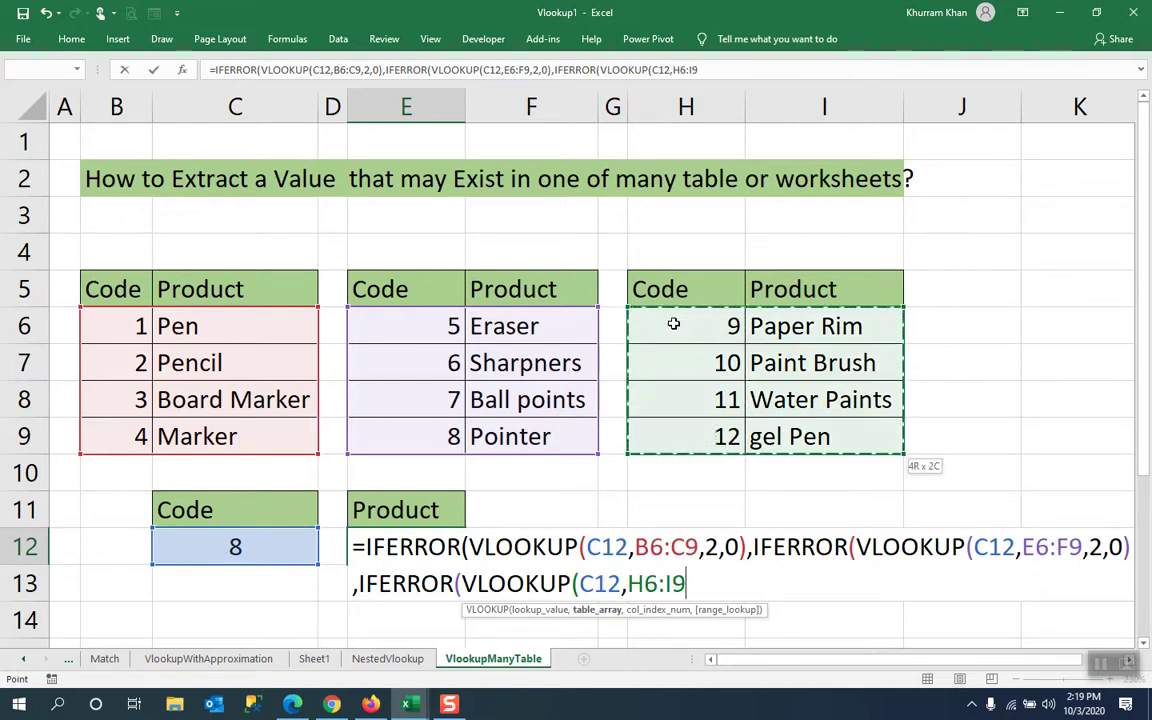
type(",2")
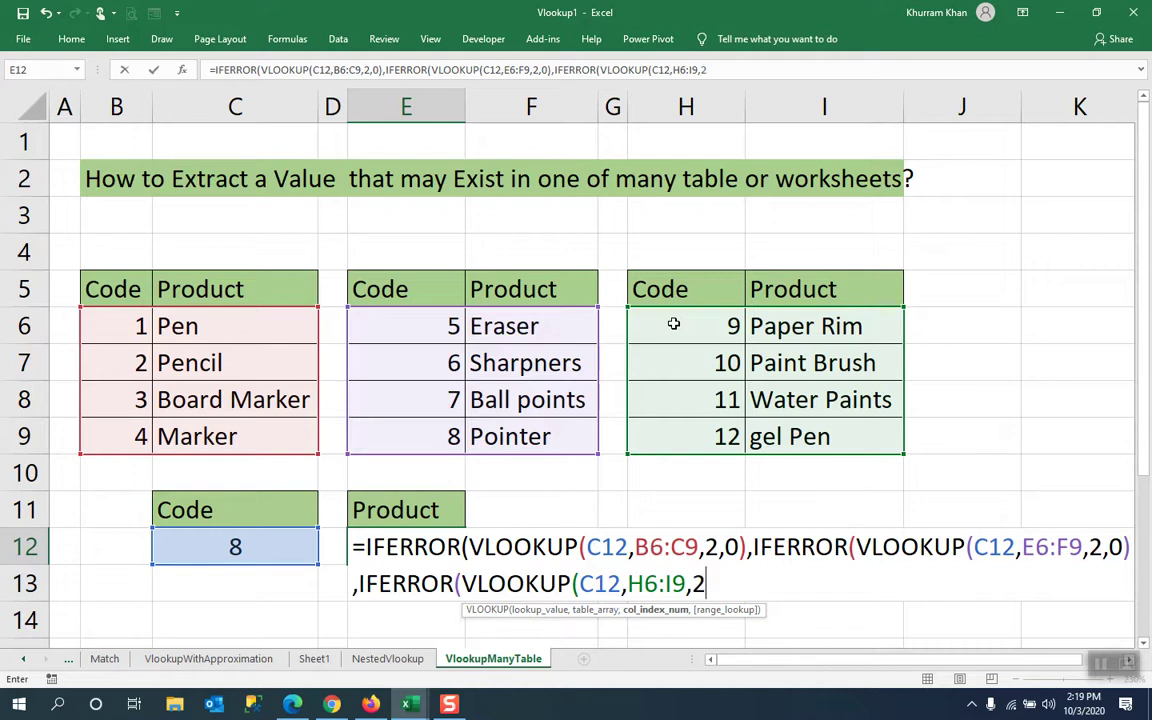
type(",")
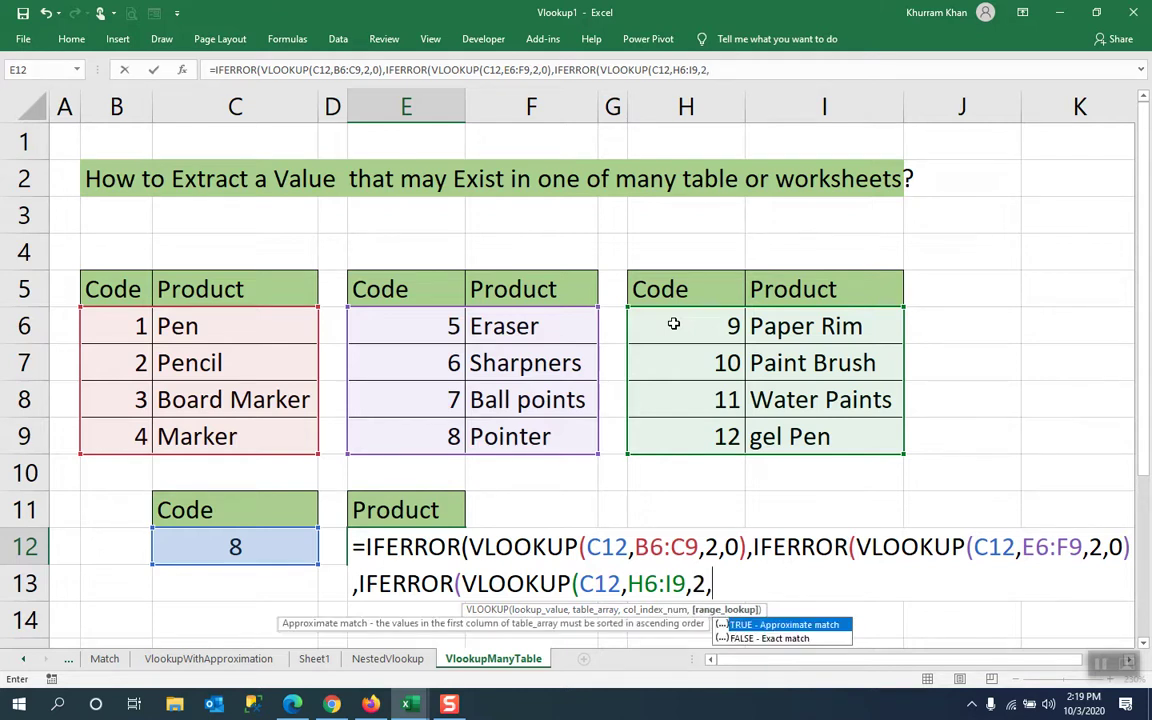
type("0)")
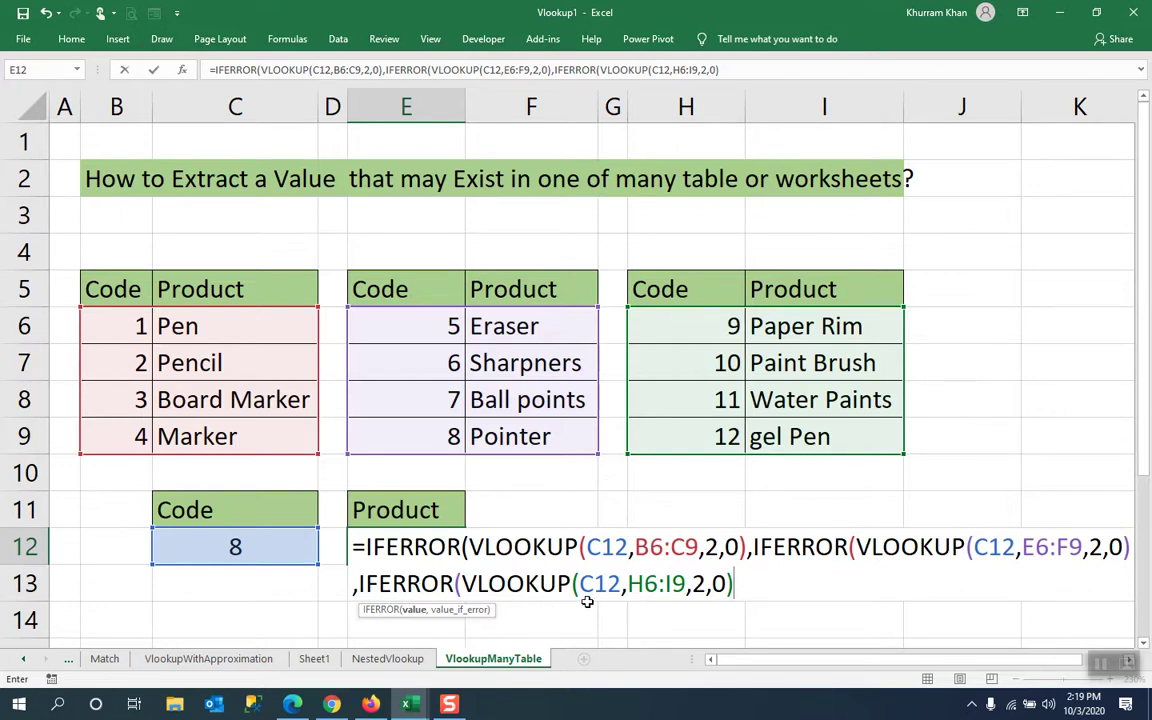
- Add "No Data" as the innermost IFERROR's fallback value and close all three IFERROR functions
type(",")
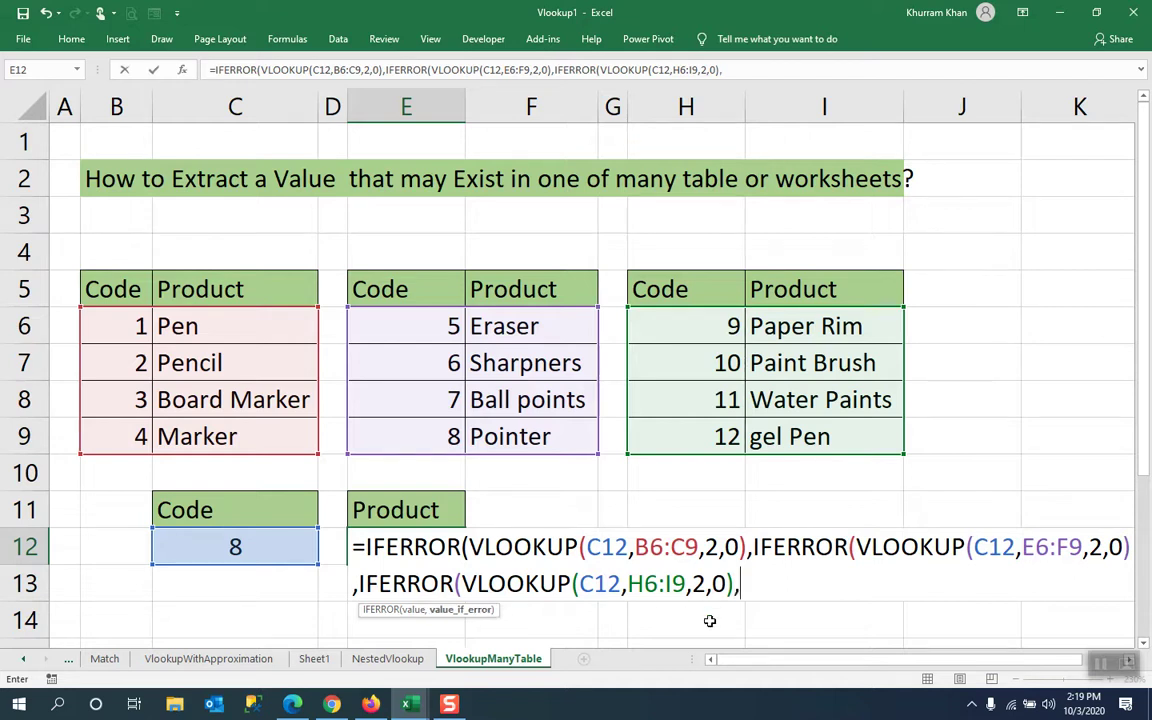
type("\"No Data\"")
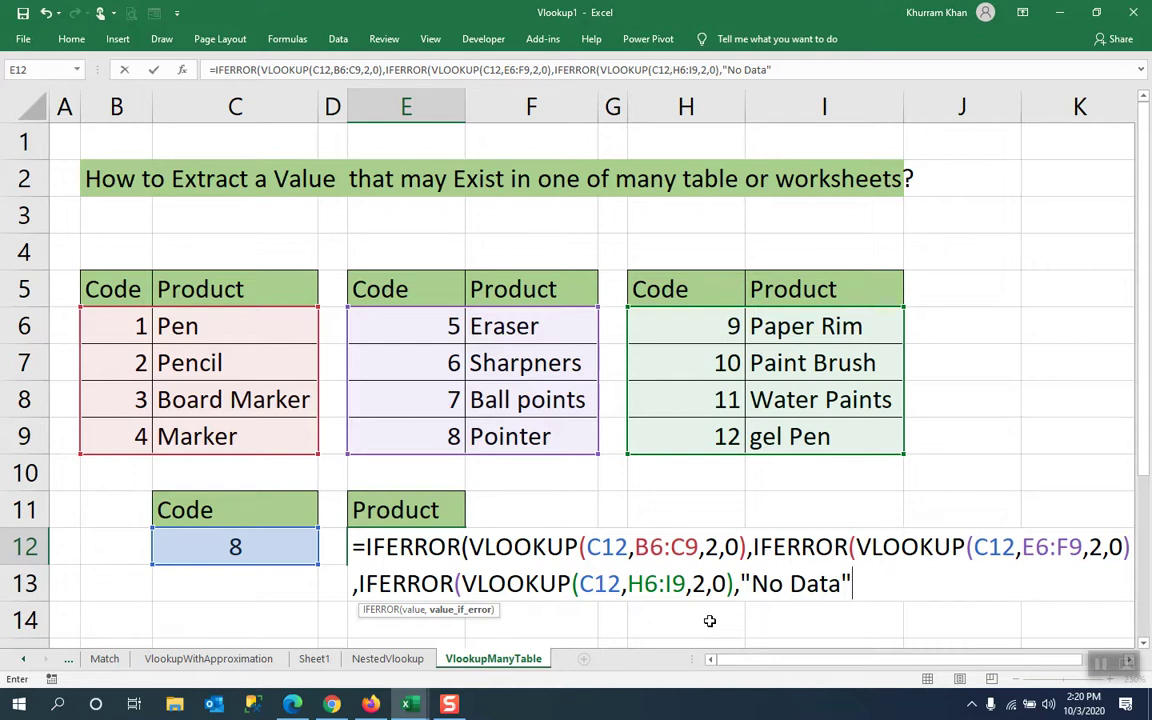
type(")")
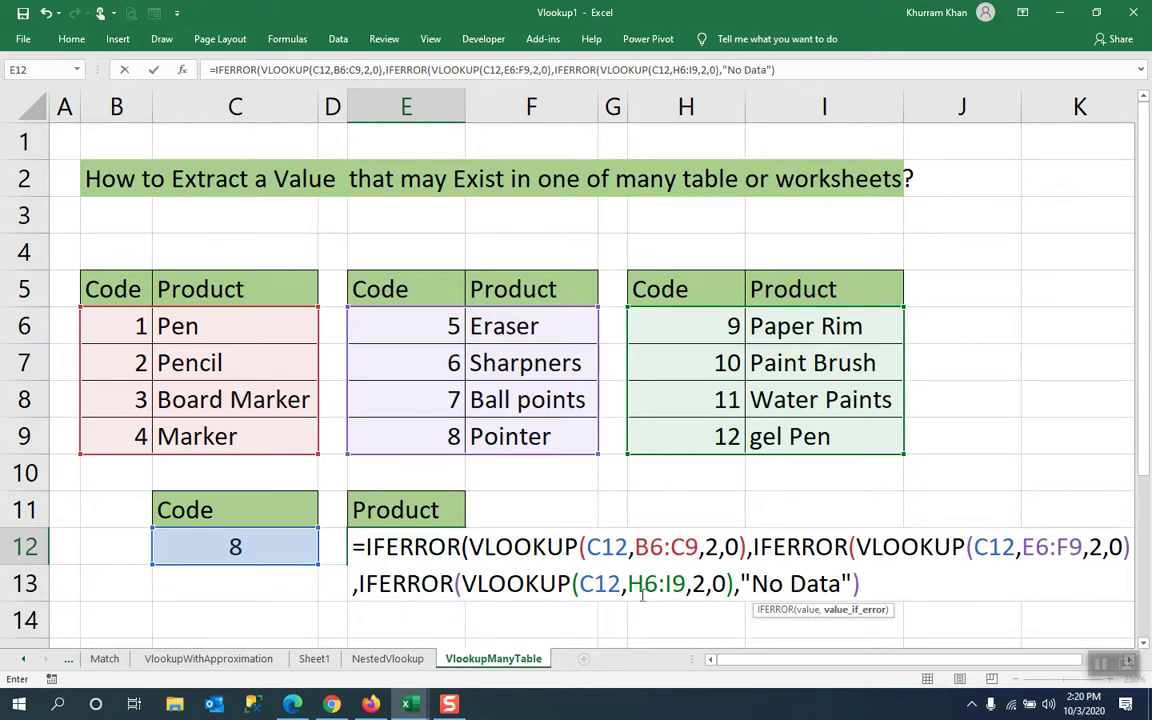
mouse_move(449, 706)
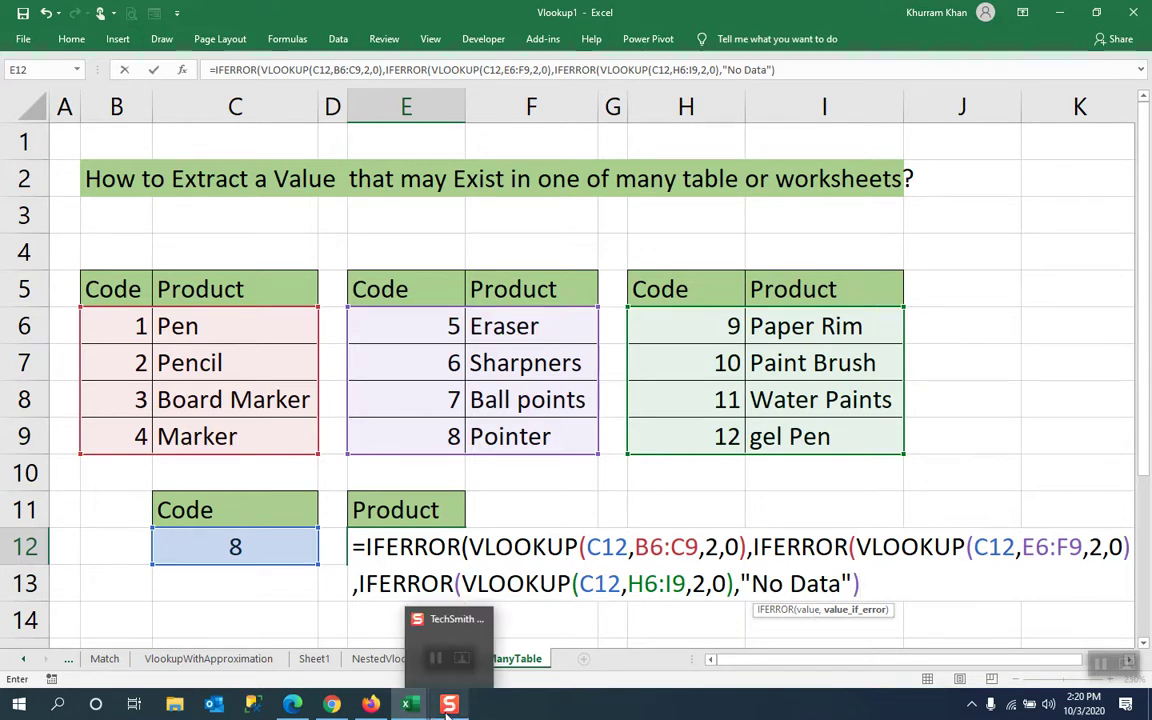
type(")")
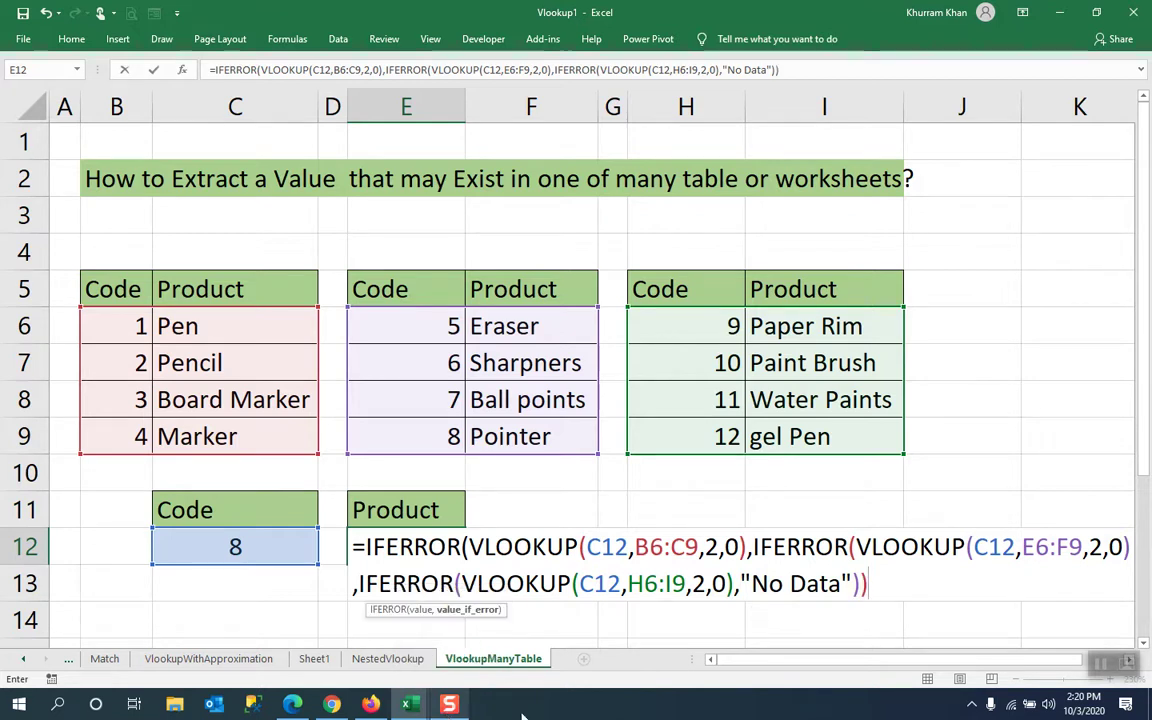
type(")")
left_click(1100, 665)
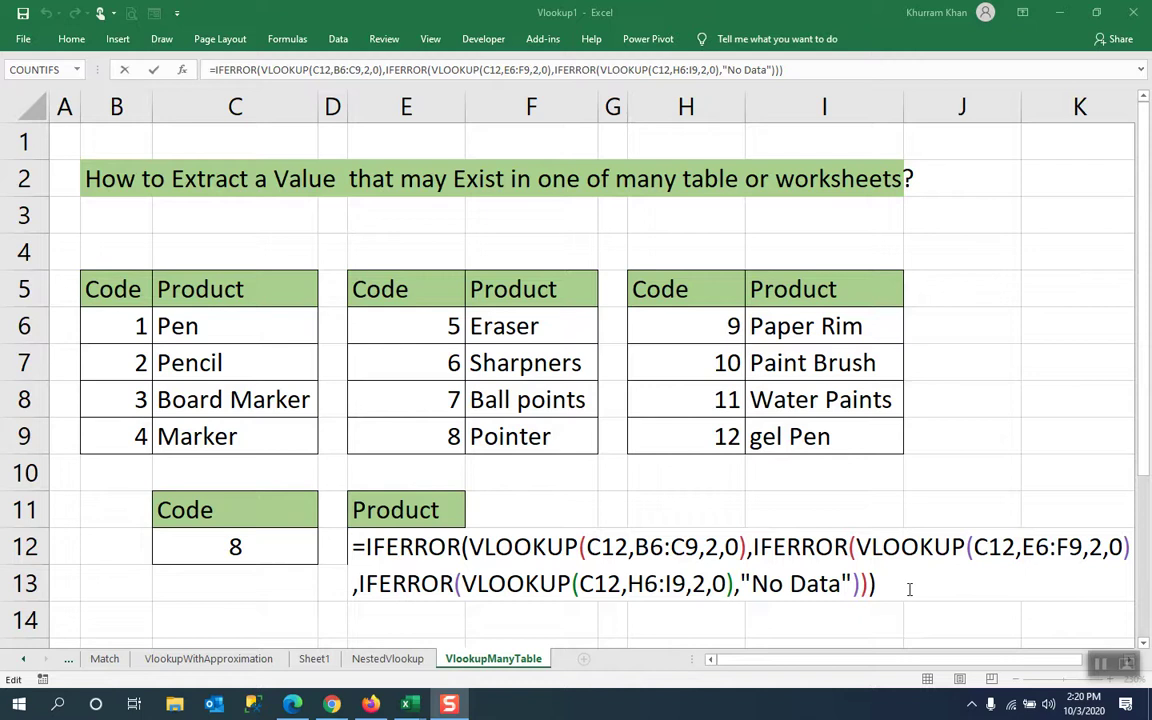
- Commit the nested formula in E12 and test it against the first table by setting the code in C12 to 4
left_click(880, 587)
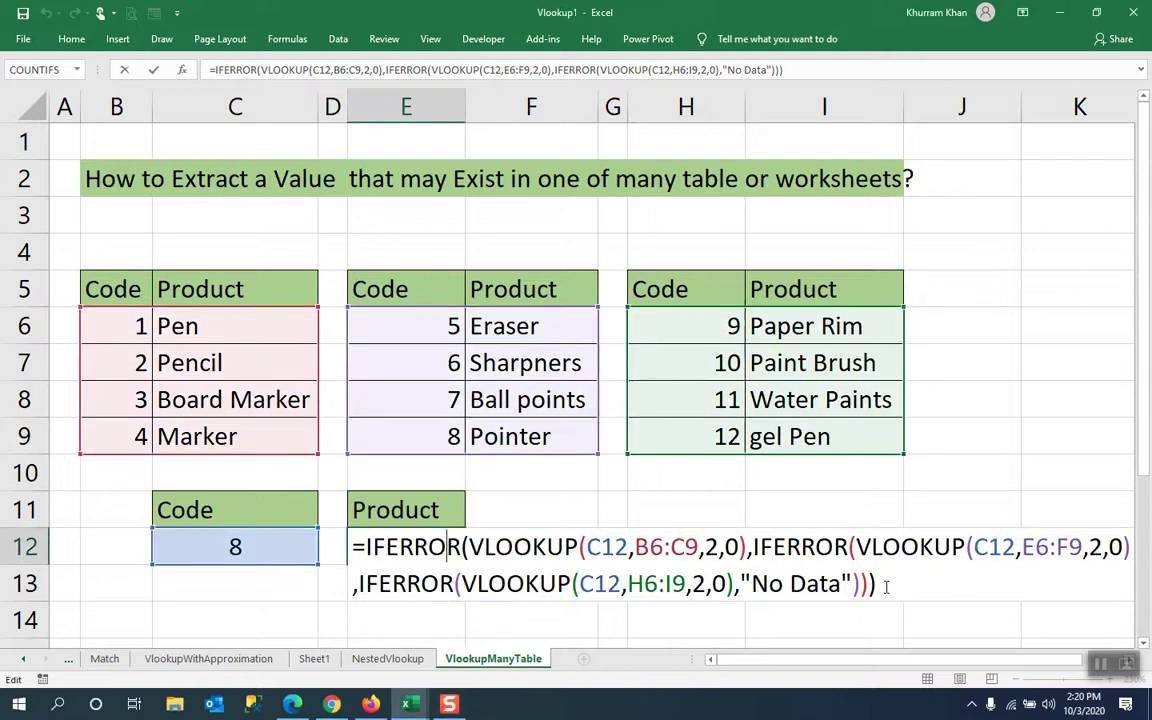
key("Return")
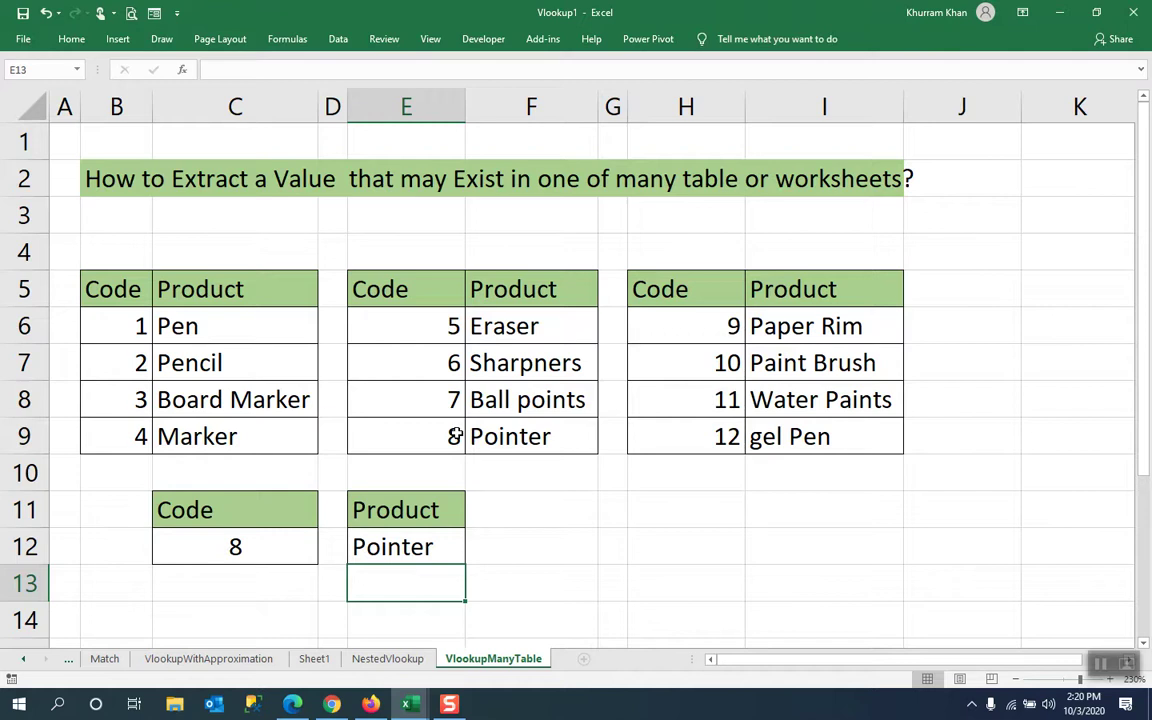
left_click(266, 540)
type("4")
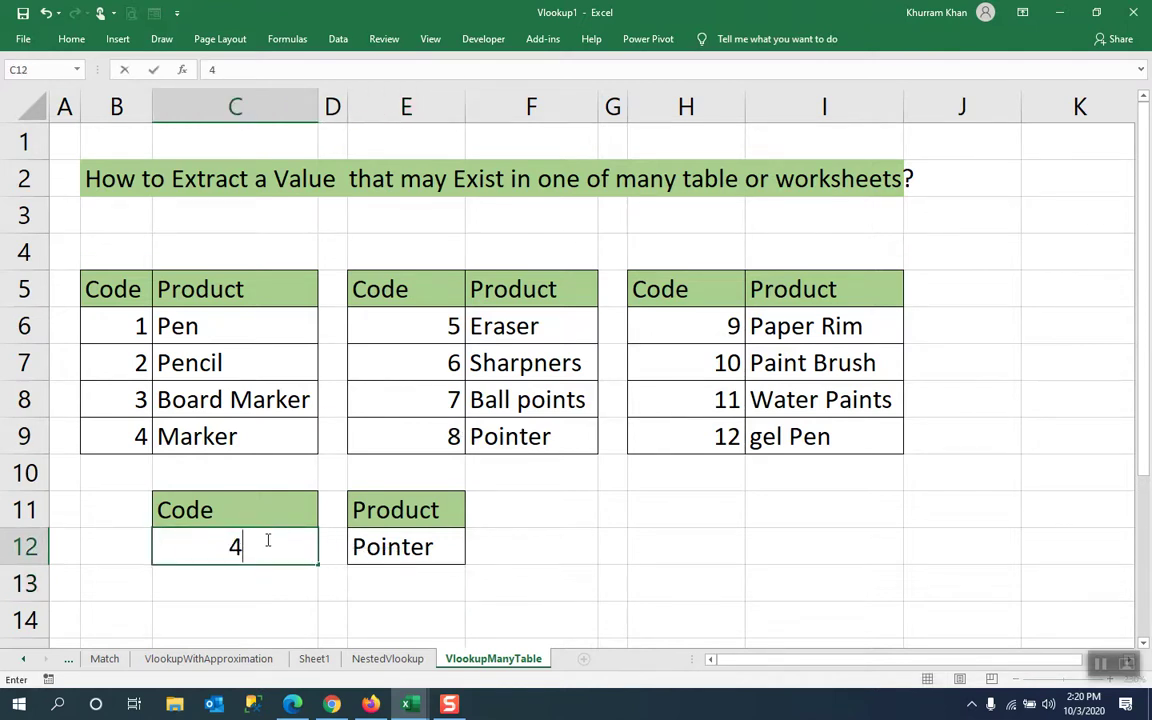
key("Return")
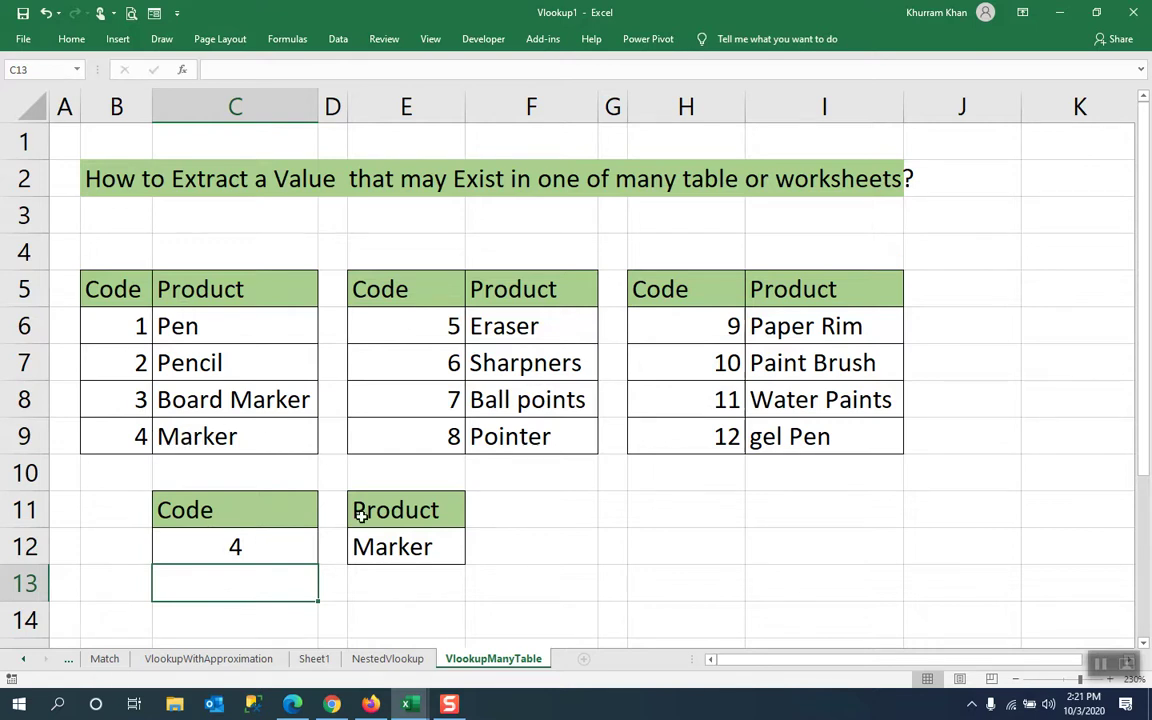
- Test the formula against the third table by setting the code in C12 to 12
left_click(276, 552)
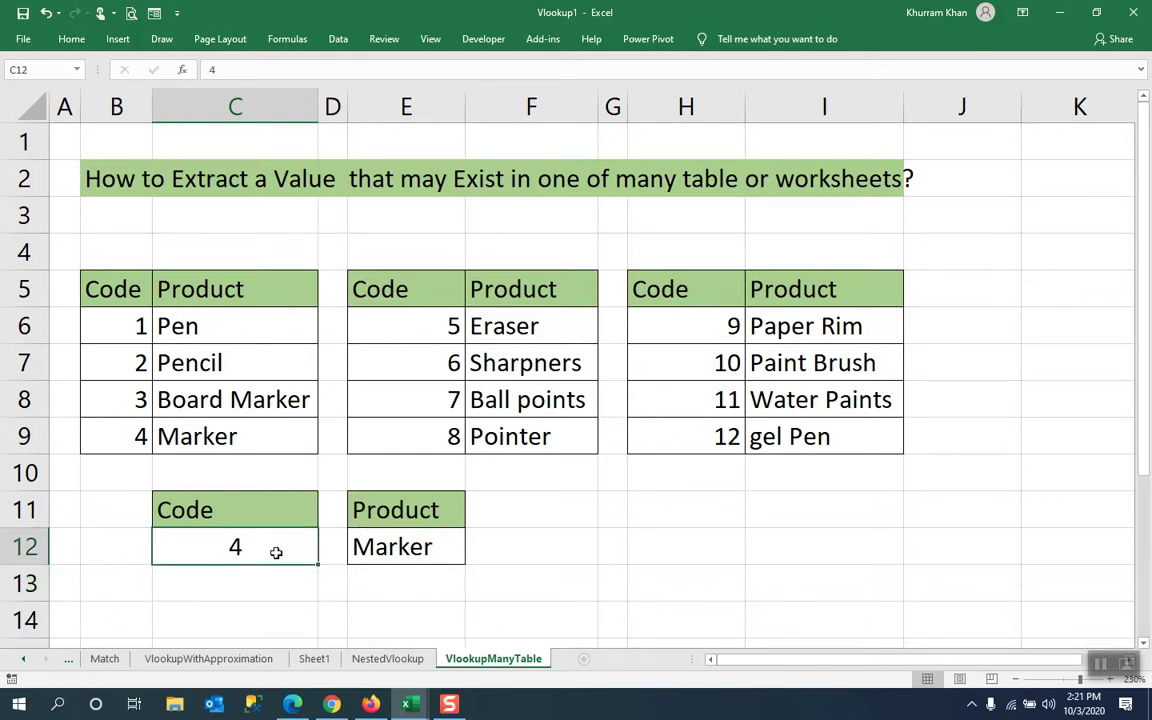
type("12")
key("Return")
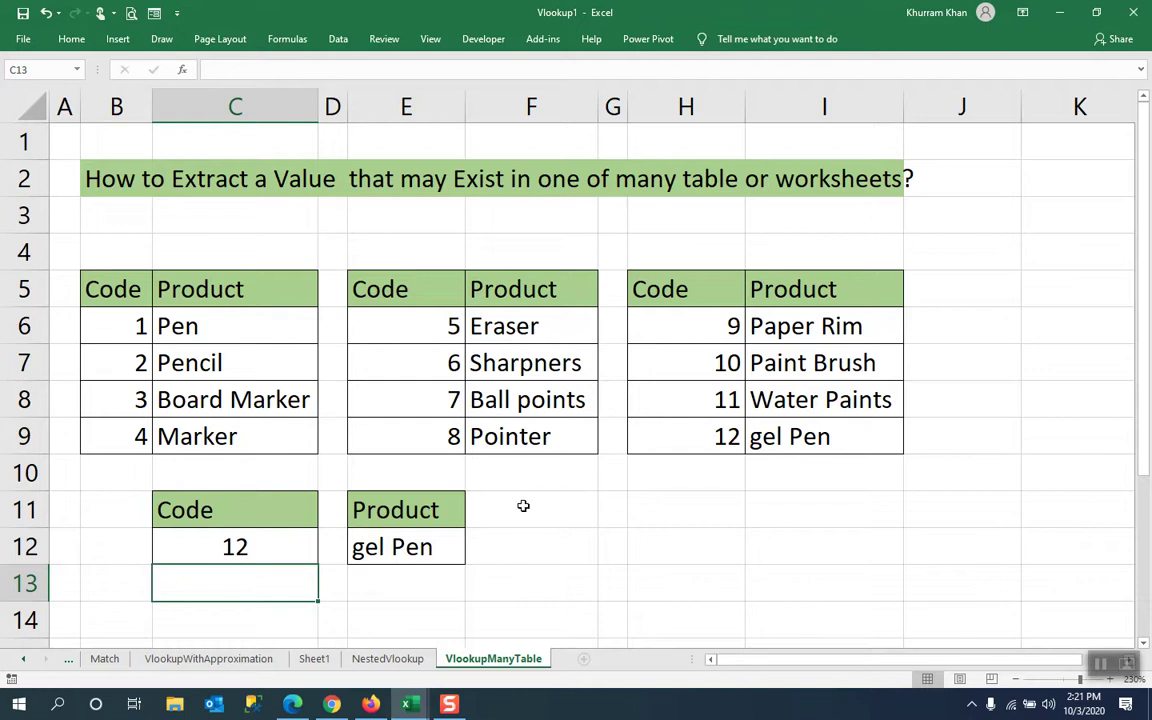
- Test the fallback by setting the code in C12 to 111, and open the formula in E12 for review
left_click(260, 547)
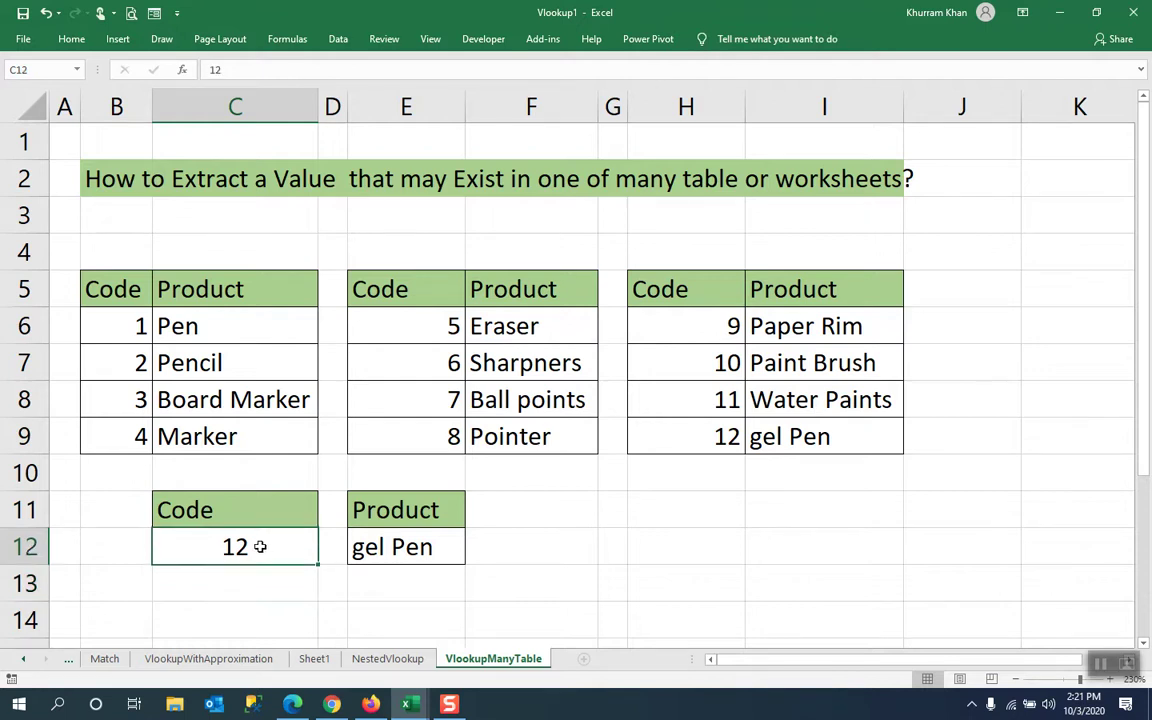
type("111")
key("Return")
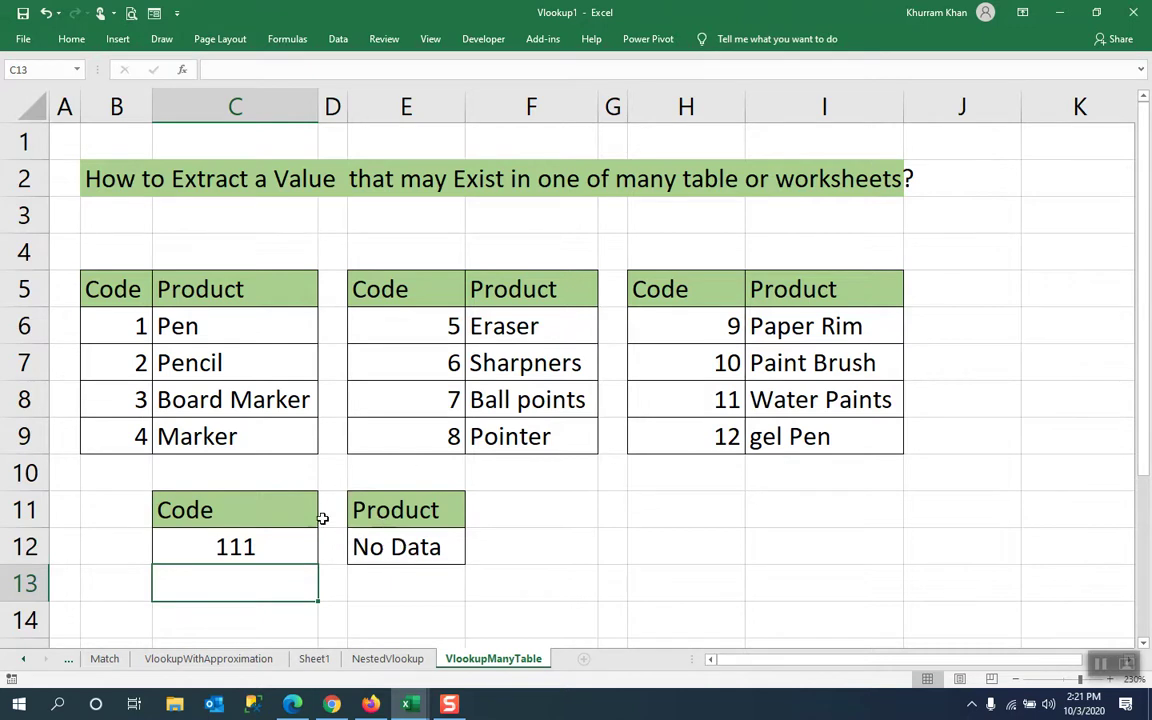
double_click(388, 553)
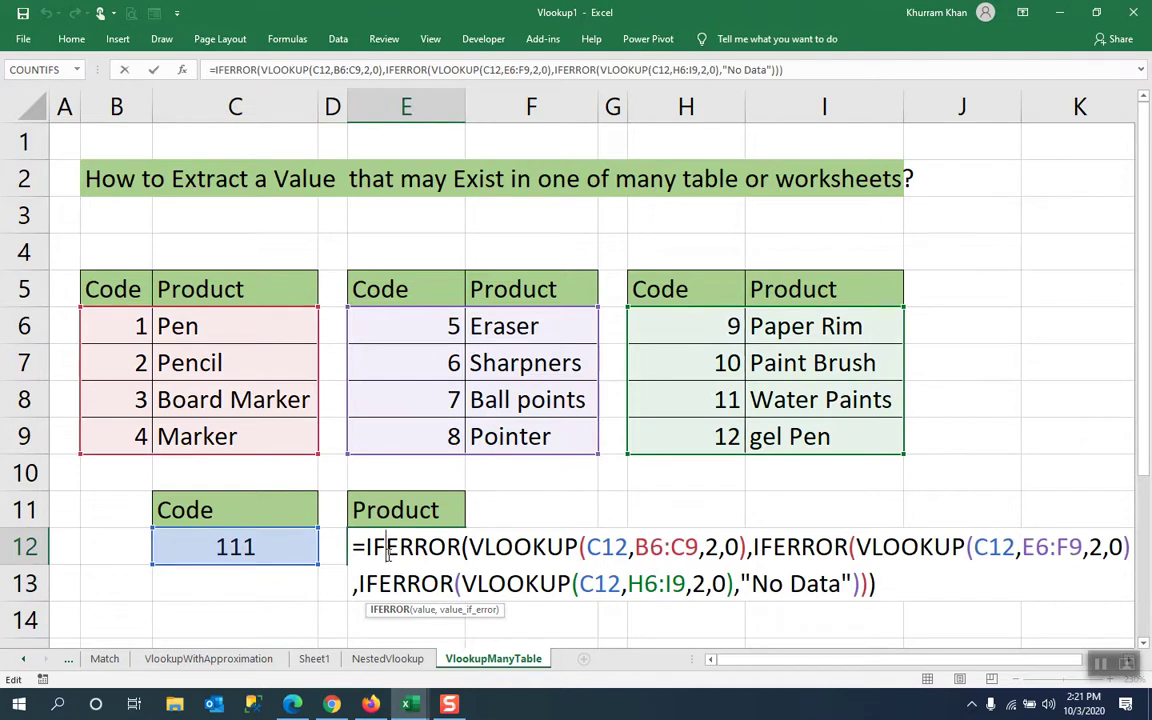